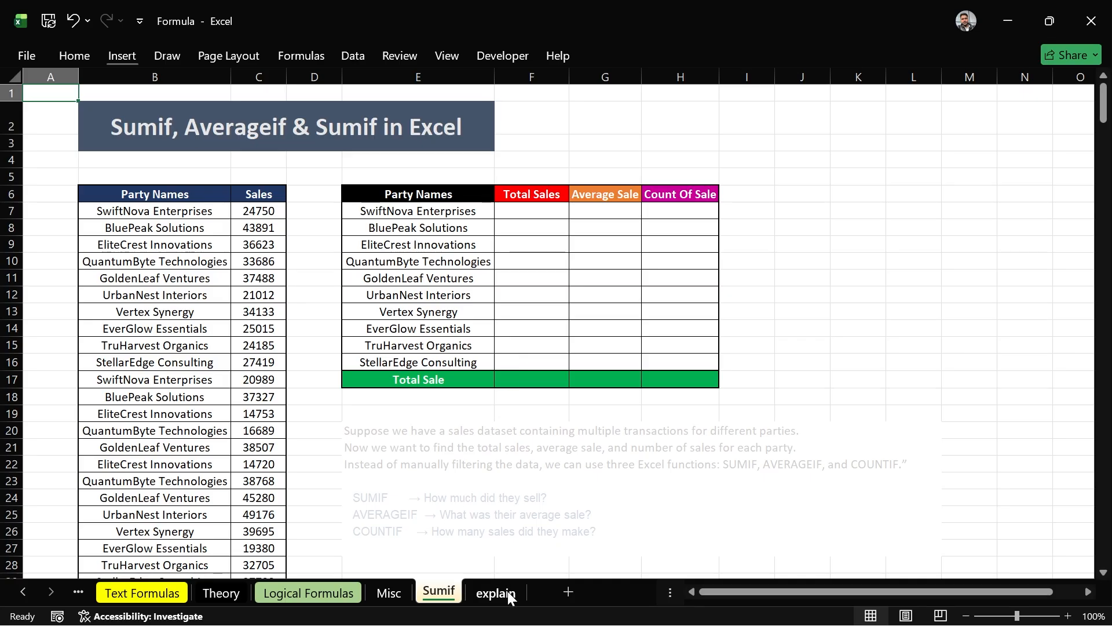
- Examine the sales dataset from start to end and the party names in the summary table on the Sumif sheet
click(48, 208)
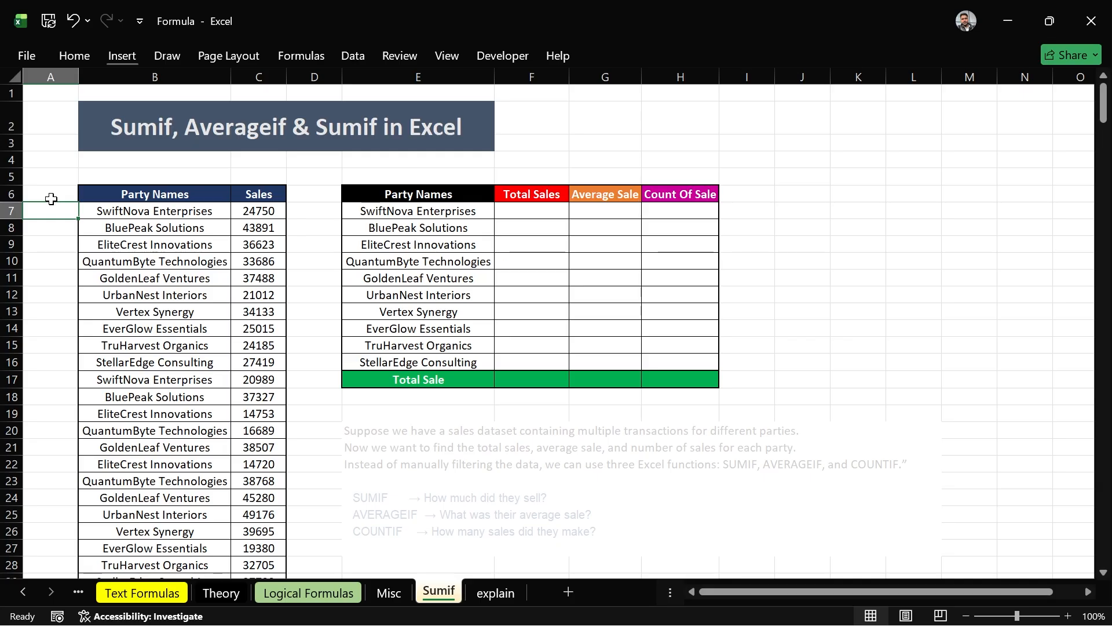
key(ctrl+End)
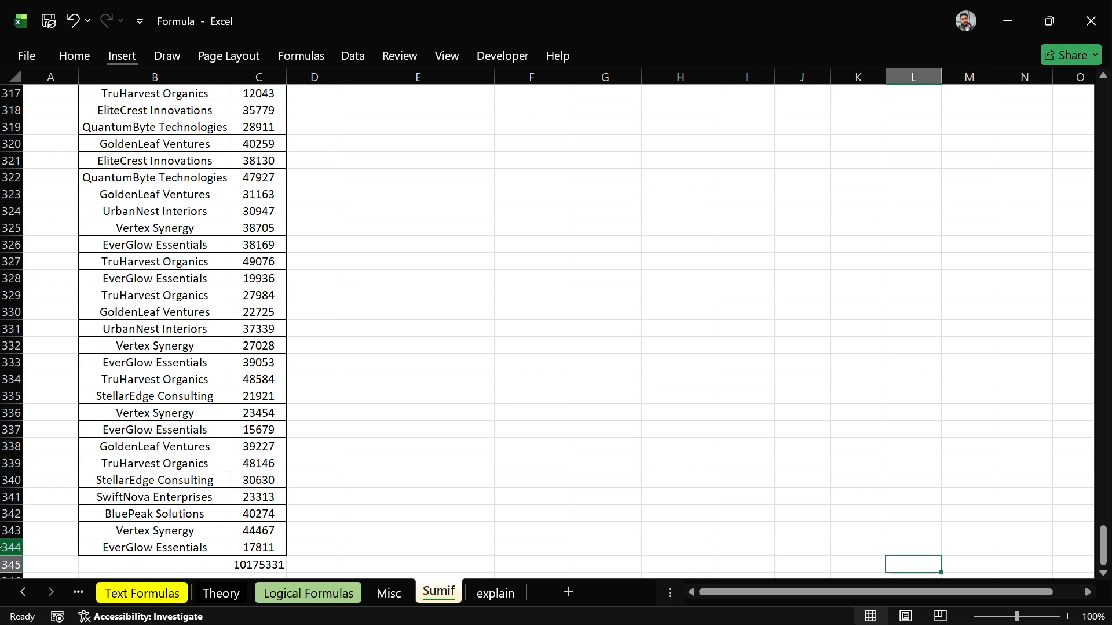
key(ctrl+Home)
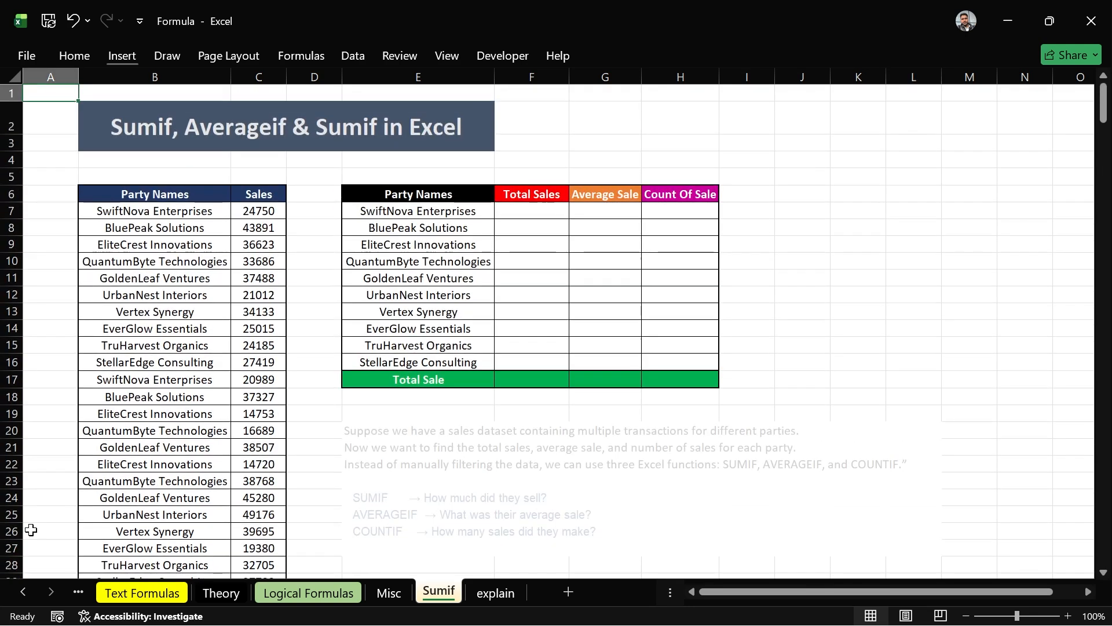
drag(365, 213, 440, 357)
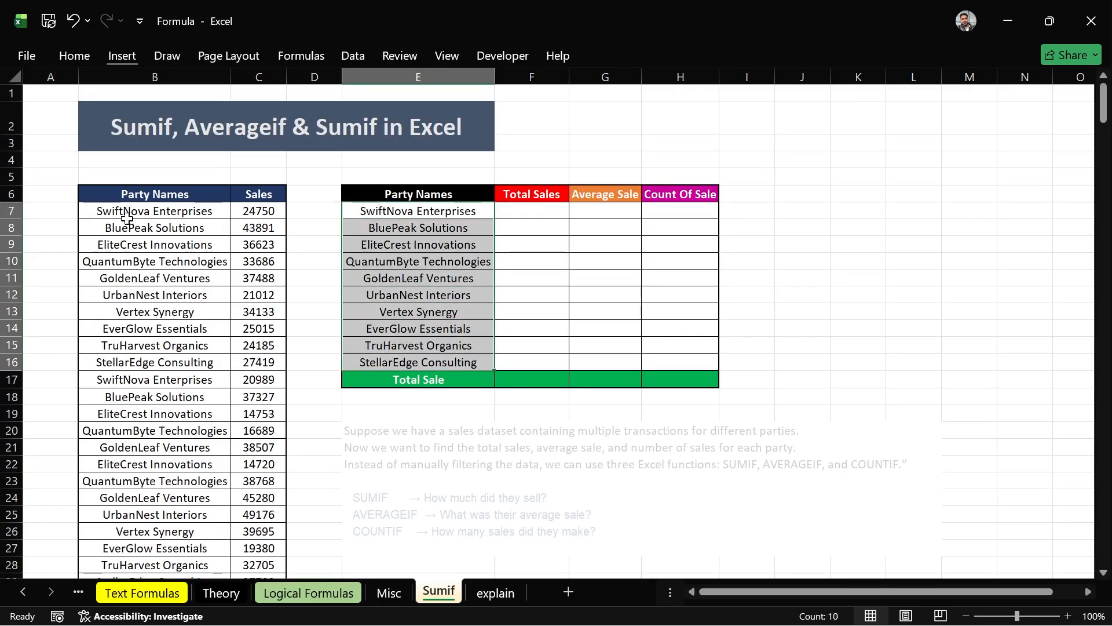
drag(129, 214, 258, 531)
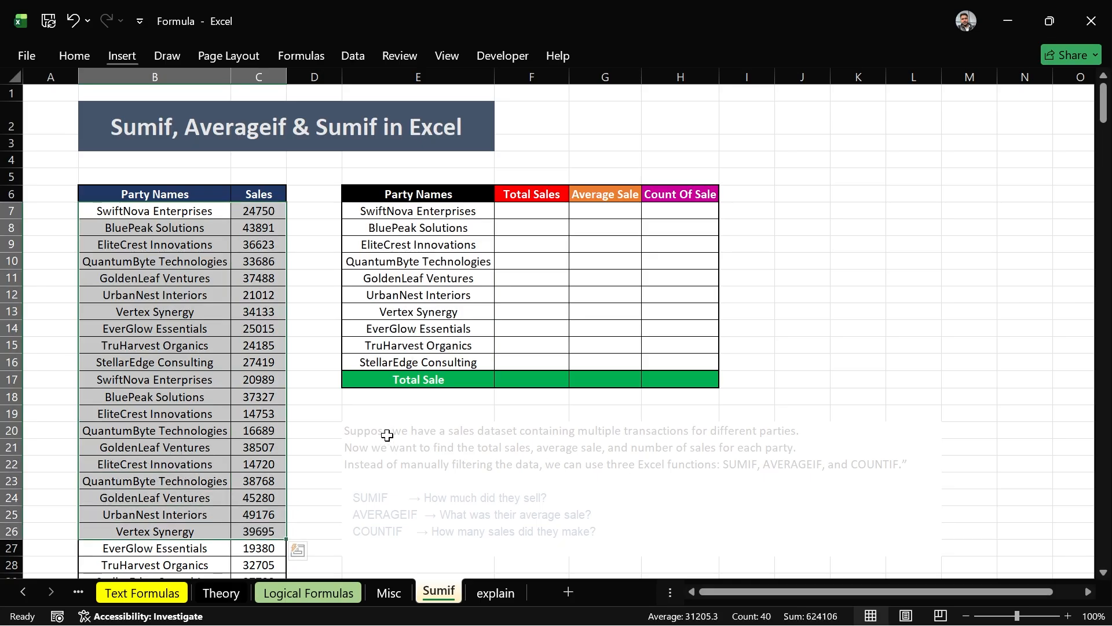
click(301, 386)
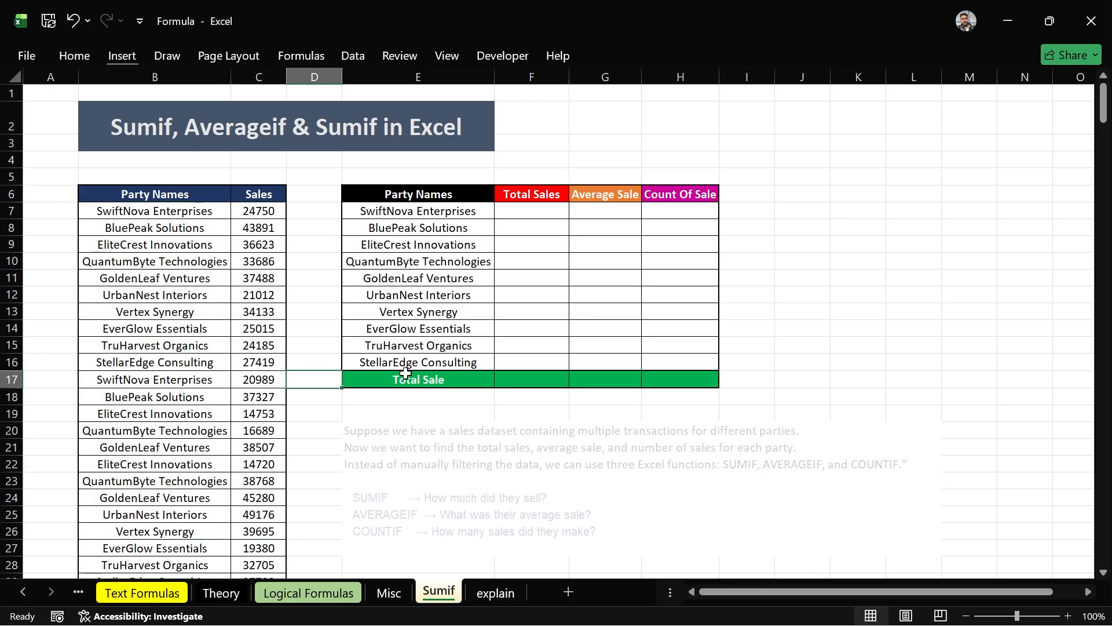
click(403, 215)
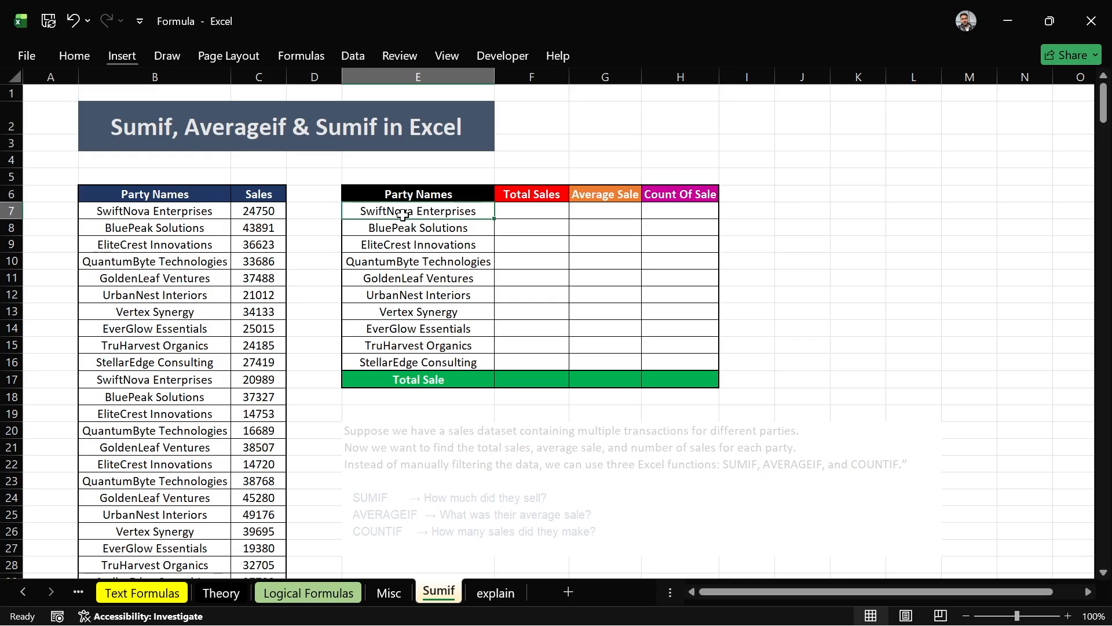
click(464, 228)
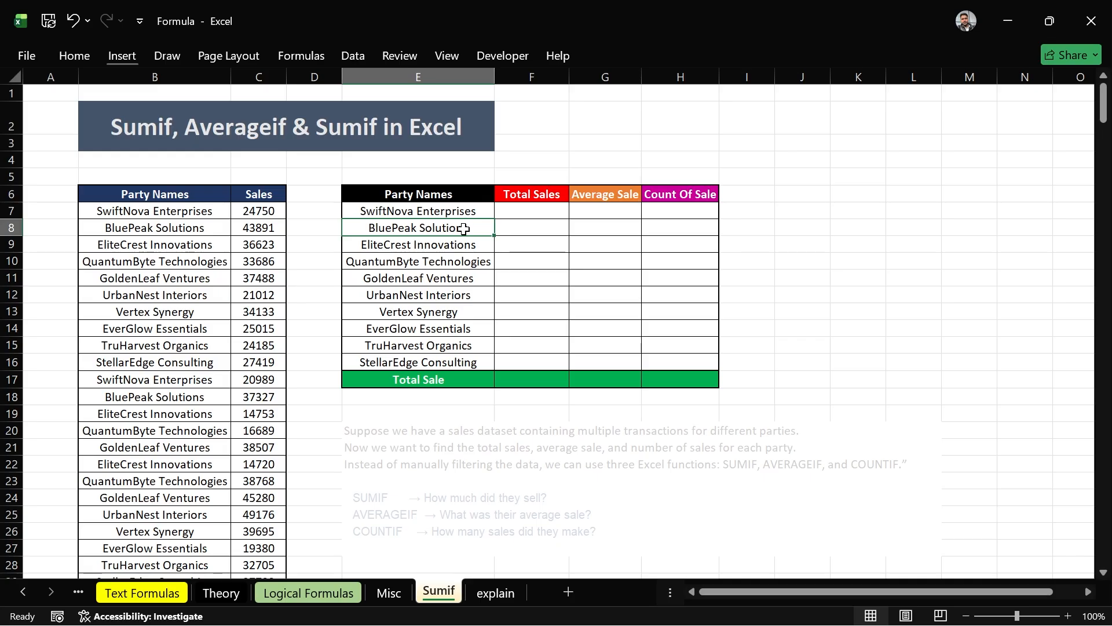
- Review the SUMIF syntax and its range, criteria and sum_range arguments against the sample data on the explain sheet
click(497, 591)
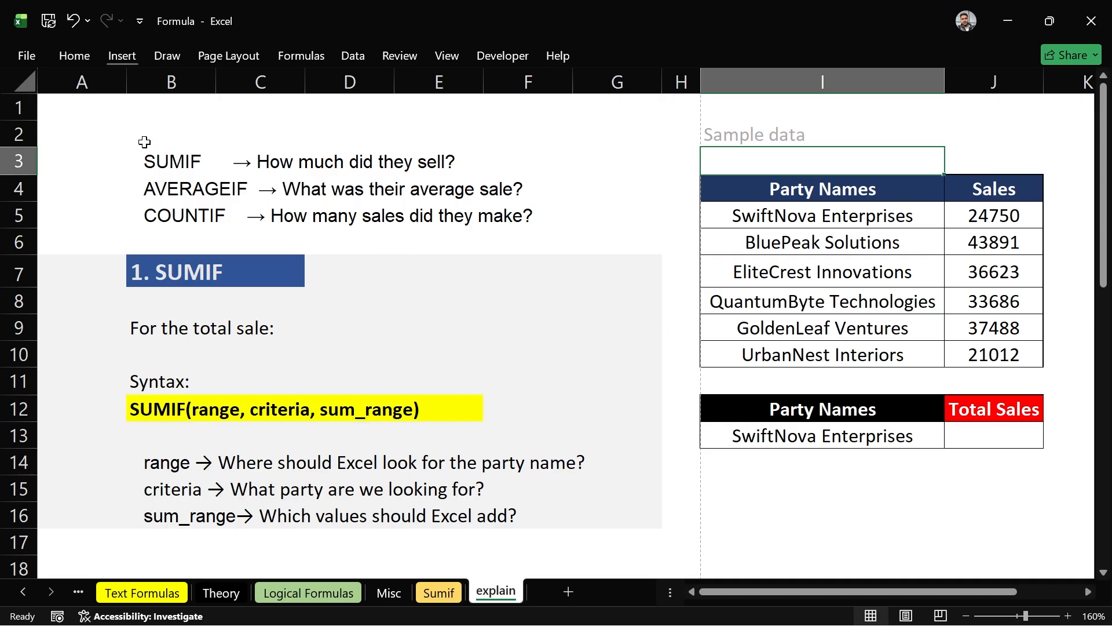
drag(138, 139, 550, 242)
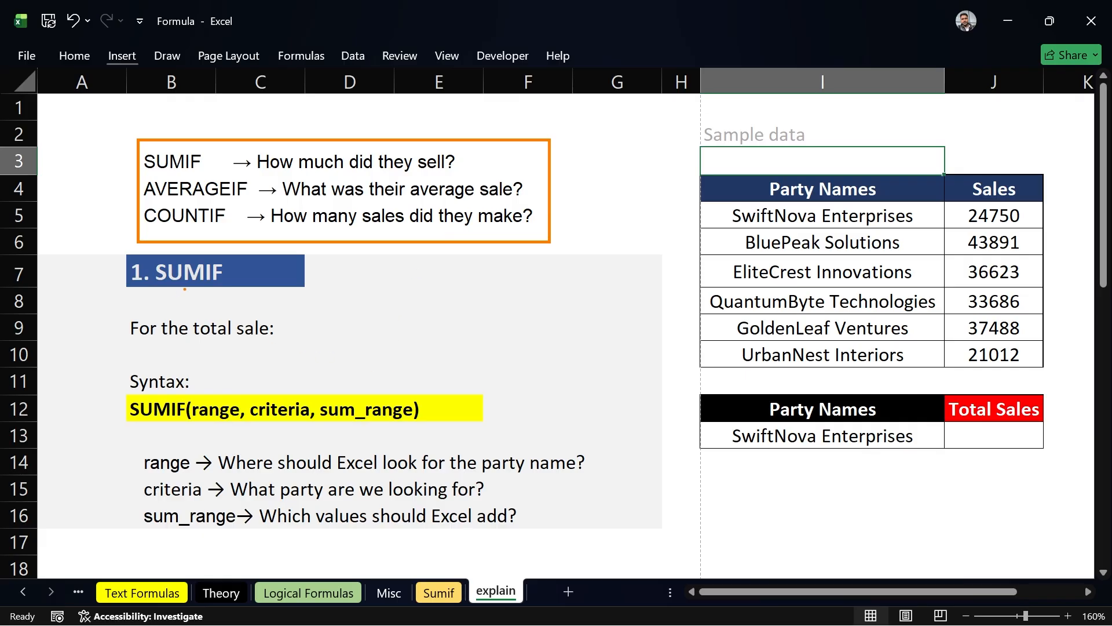
drag(184, 289, 158, 328)
drag(207, 426, 407, 425)
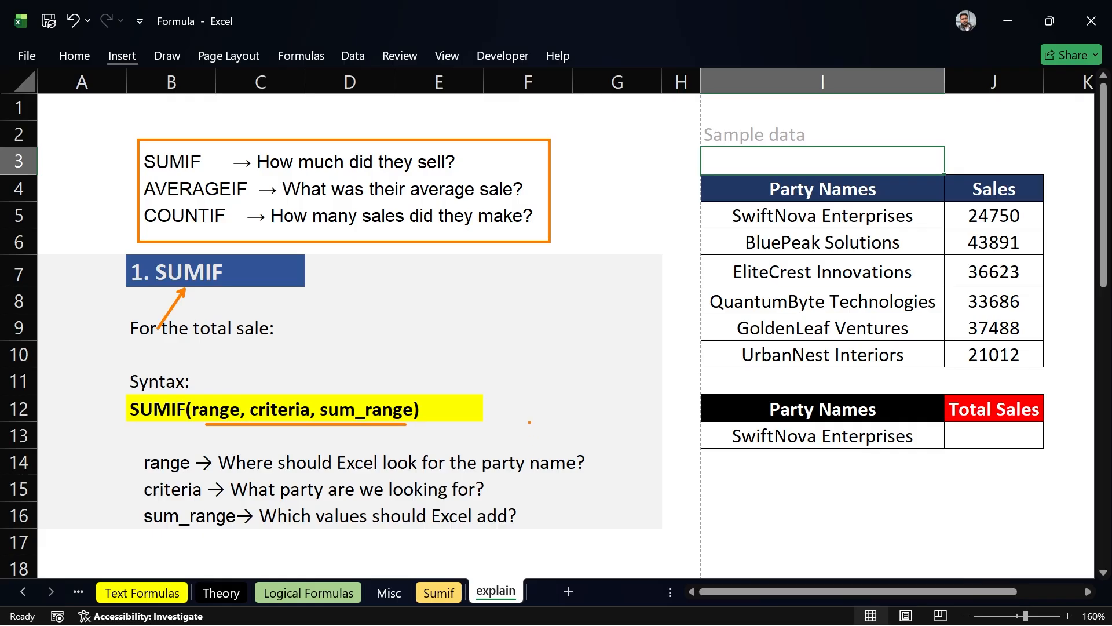
drag(145, 475, 197, 476)
mouse_move(705, 178)
mouse_down()
mouse_move(750, 232)
mouse_move(724, 211)
mouse_move(601, 237)
mouse_up()
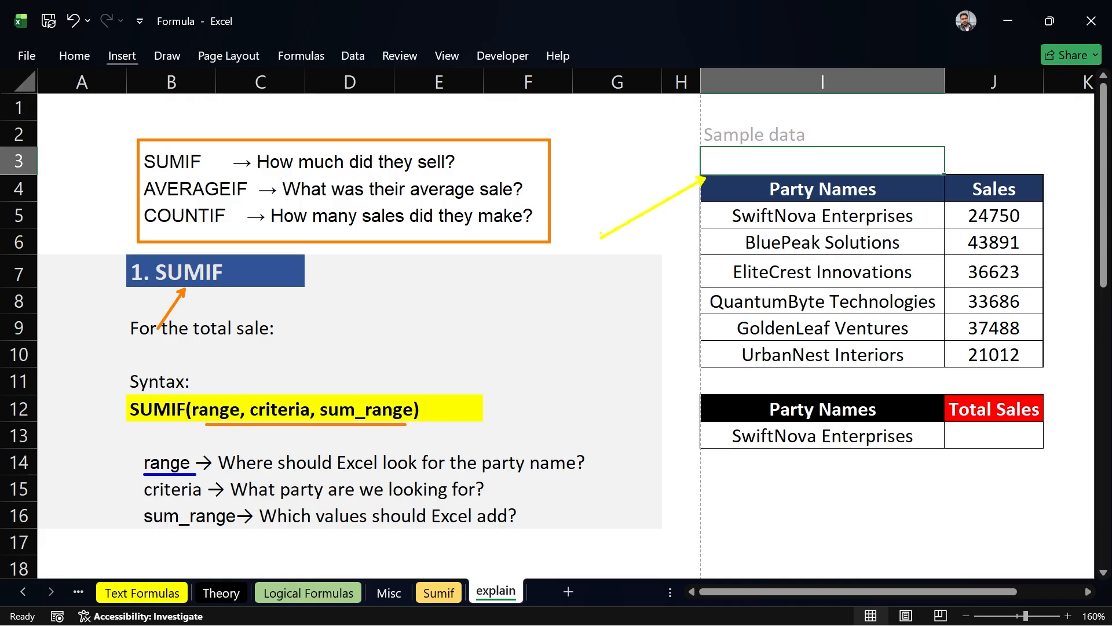
mouse_move(717, 176)
mouse_down()
mouse_move(867, 259)
mouse_move(938, 373)
mouse_up()
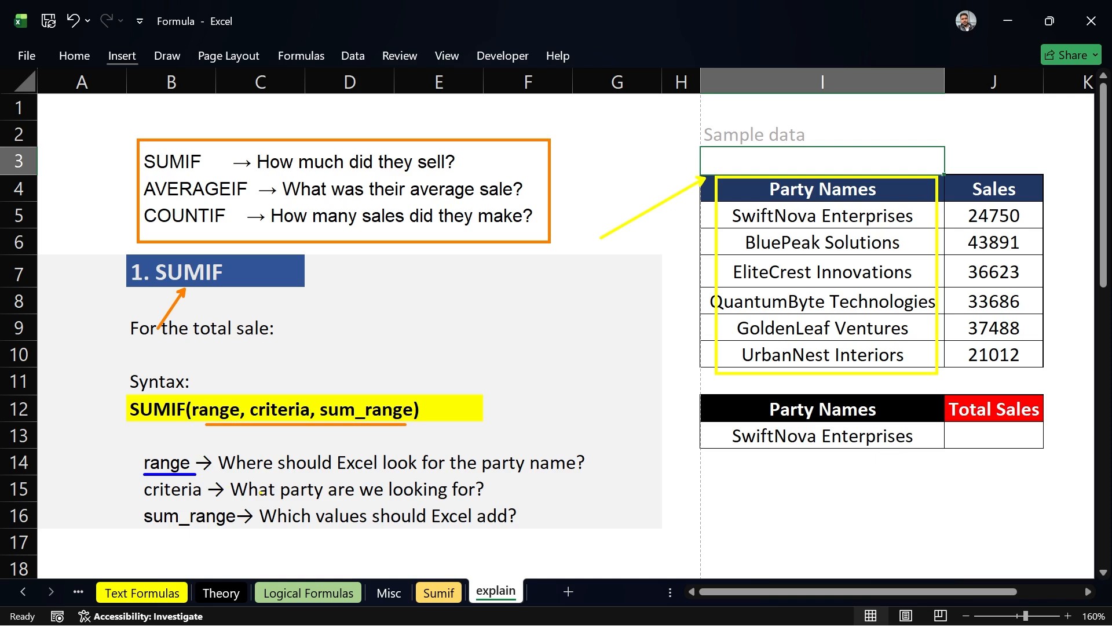
drag(150, 500, 205, 502)
mouse_move(722, 199)
mouse_down()
mouse_move(768, 228)
mouse_move(920, 230)
mouse_up()
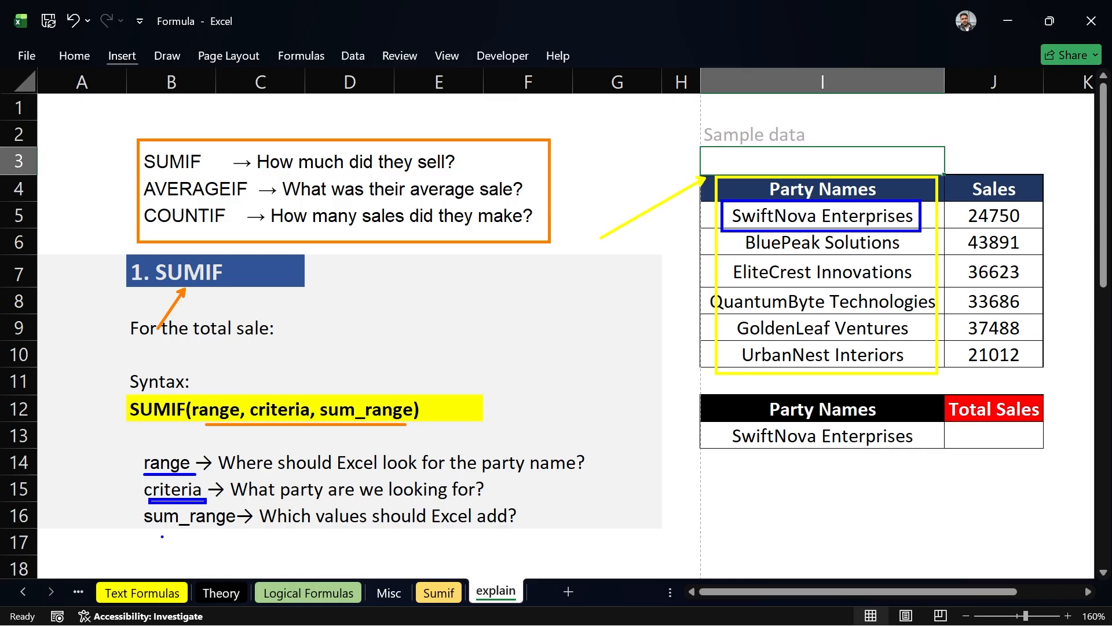
drag(152, 529, 240, 529)
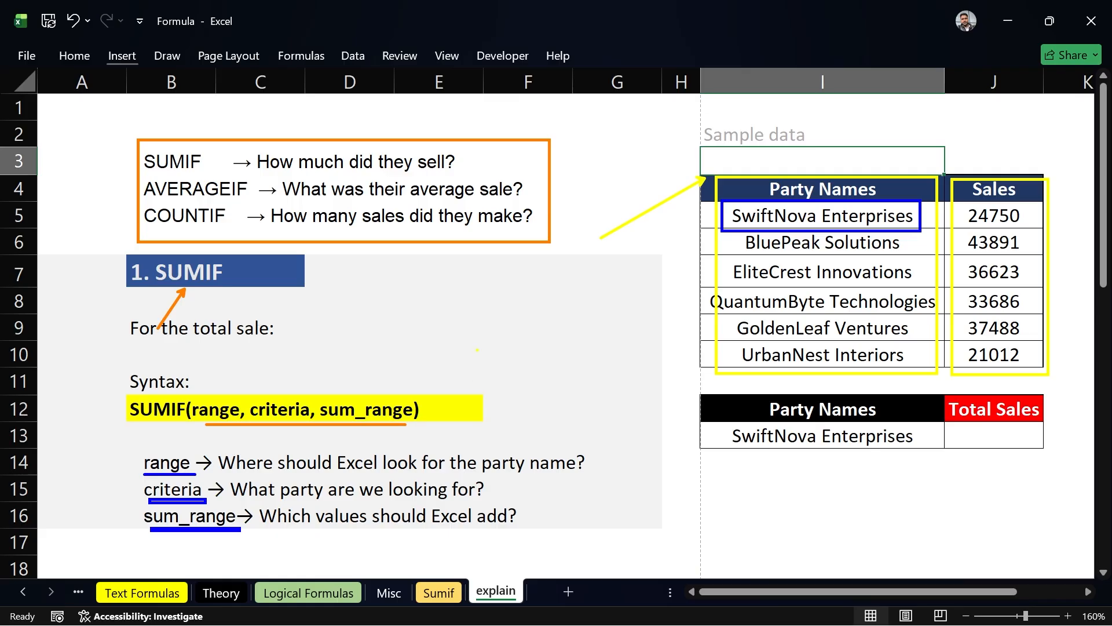
key(Escape)
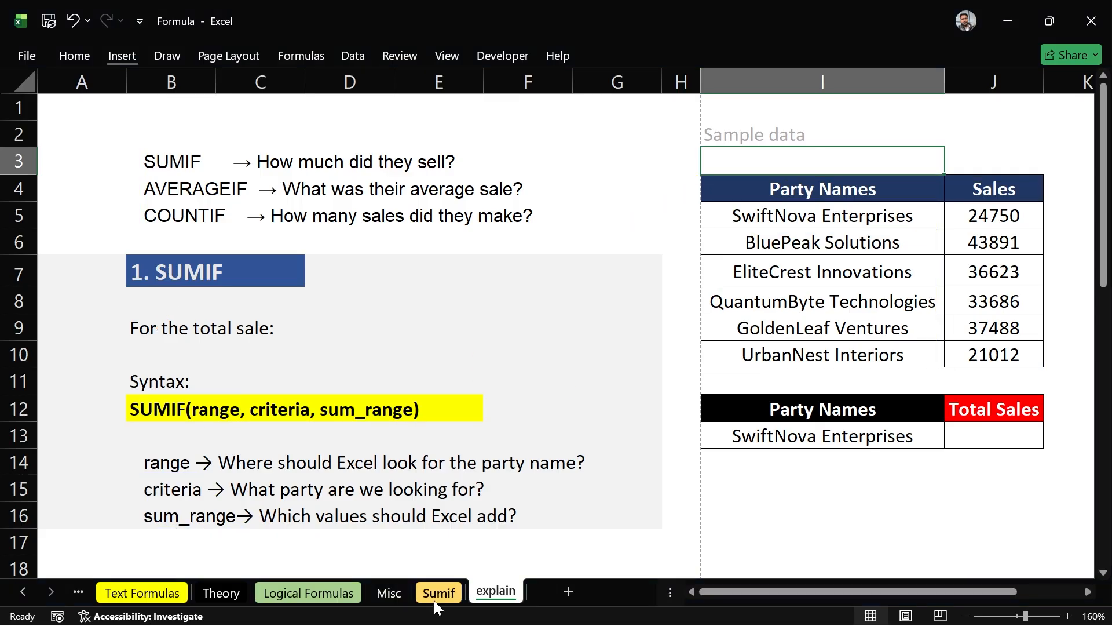
- On the Sumif sheet, start a SUMIF formula in F7 for SwiftNova Enterprises' total sales, using B7:B344 as the range
click(438, 593)
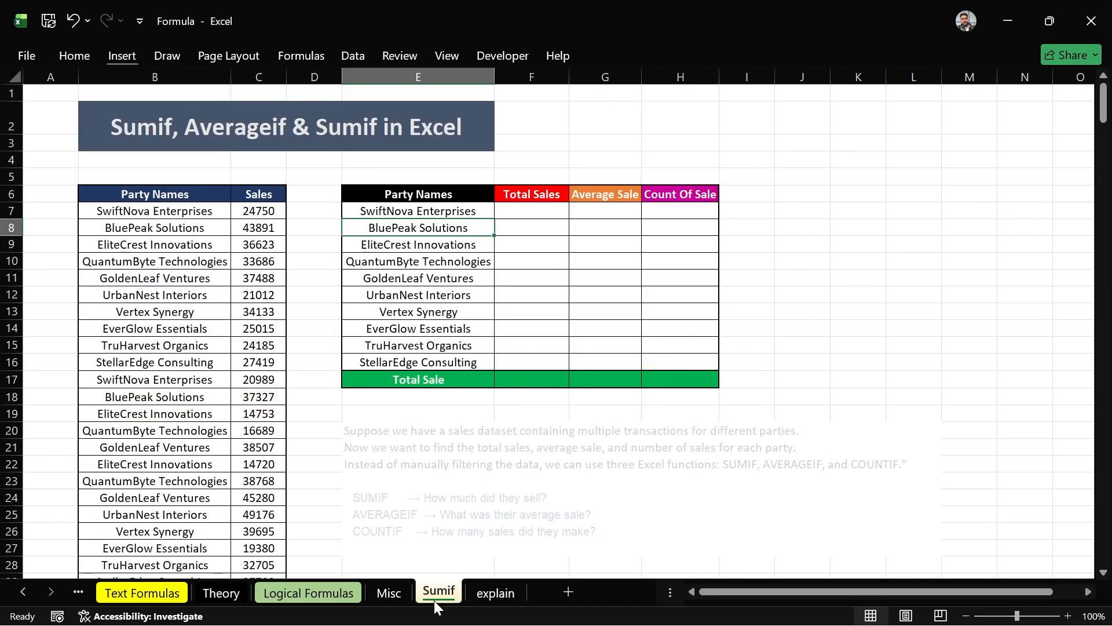
click(525, 212)
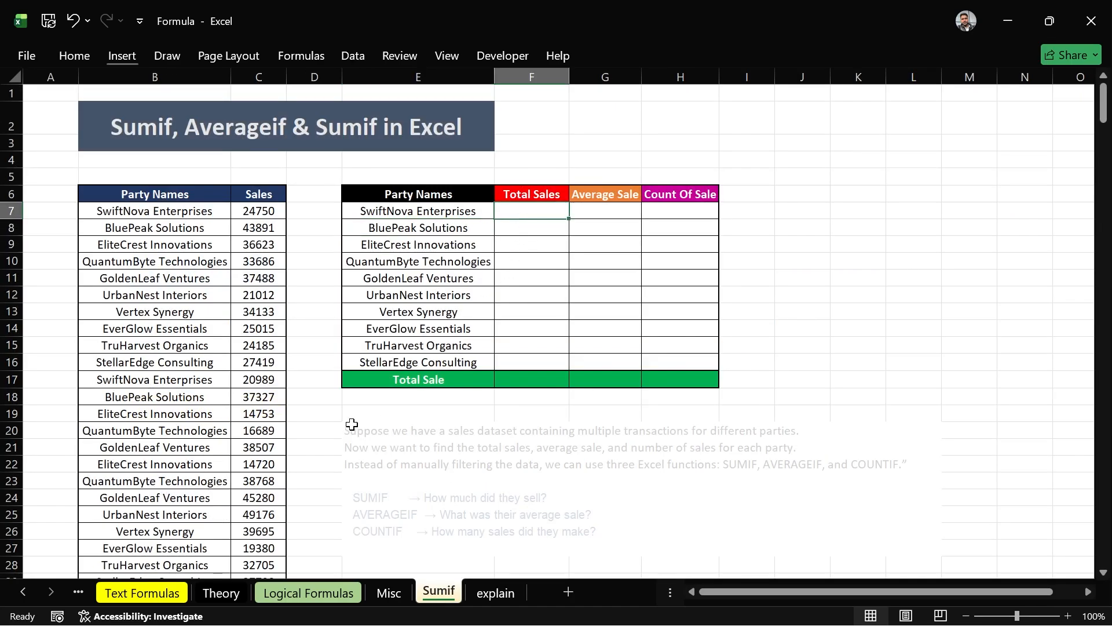
click(1068, 615)
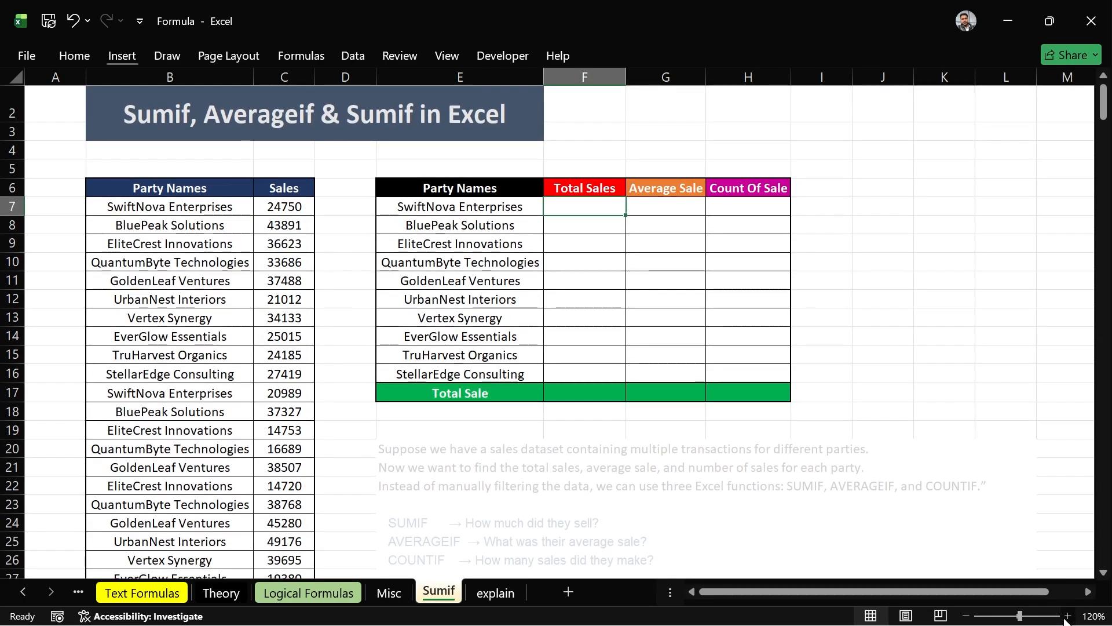
click(1067, 616)
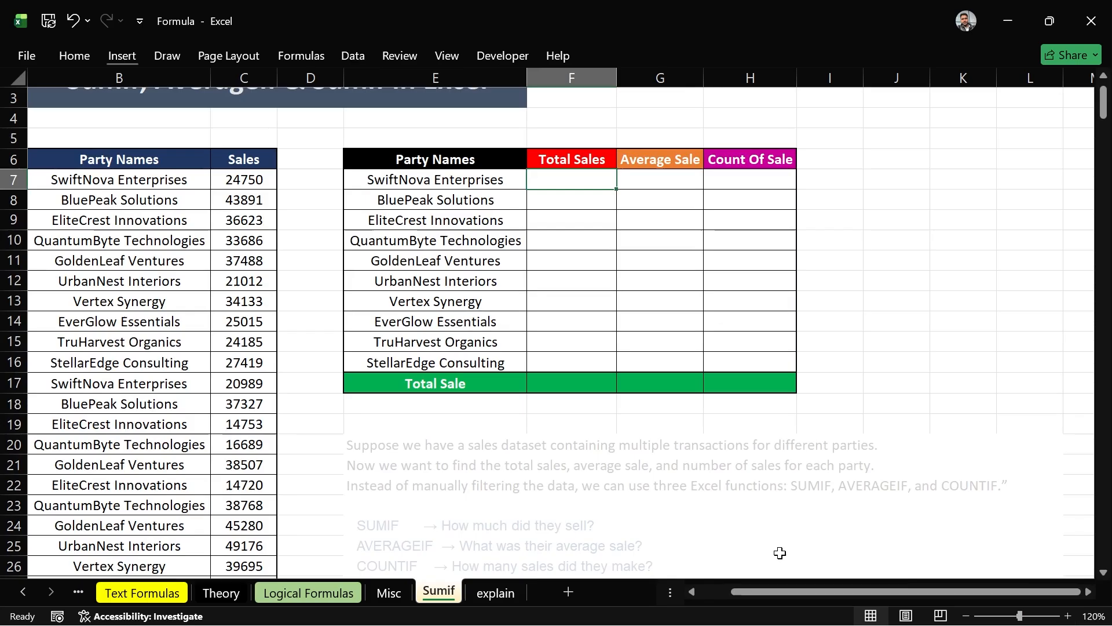
double_click(562, 177)
text(=)
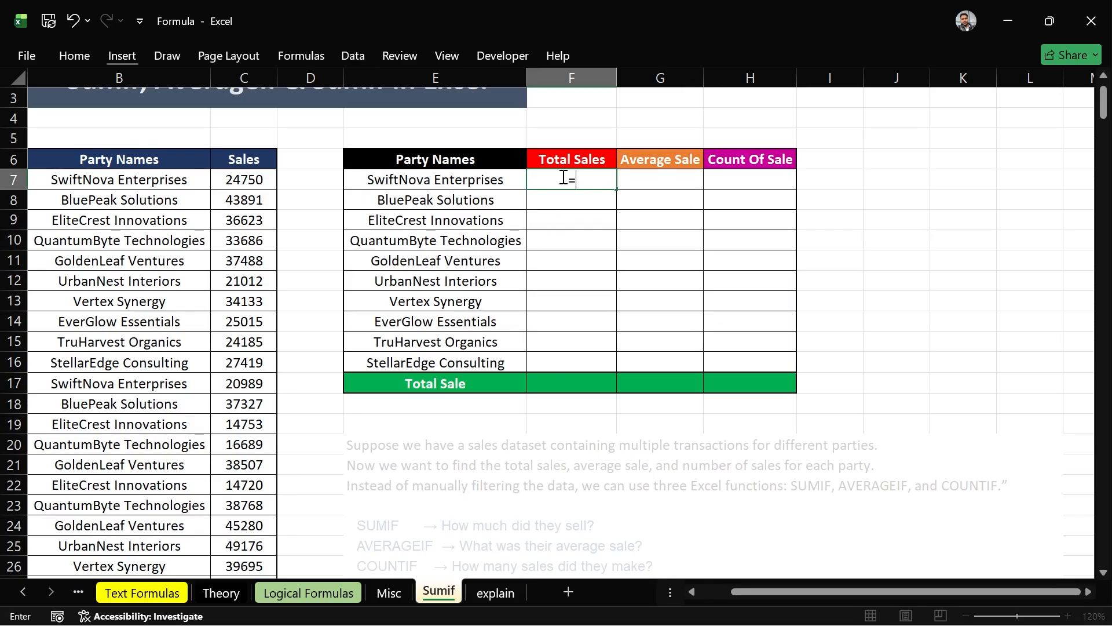
text(sumif)
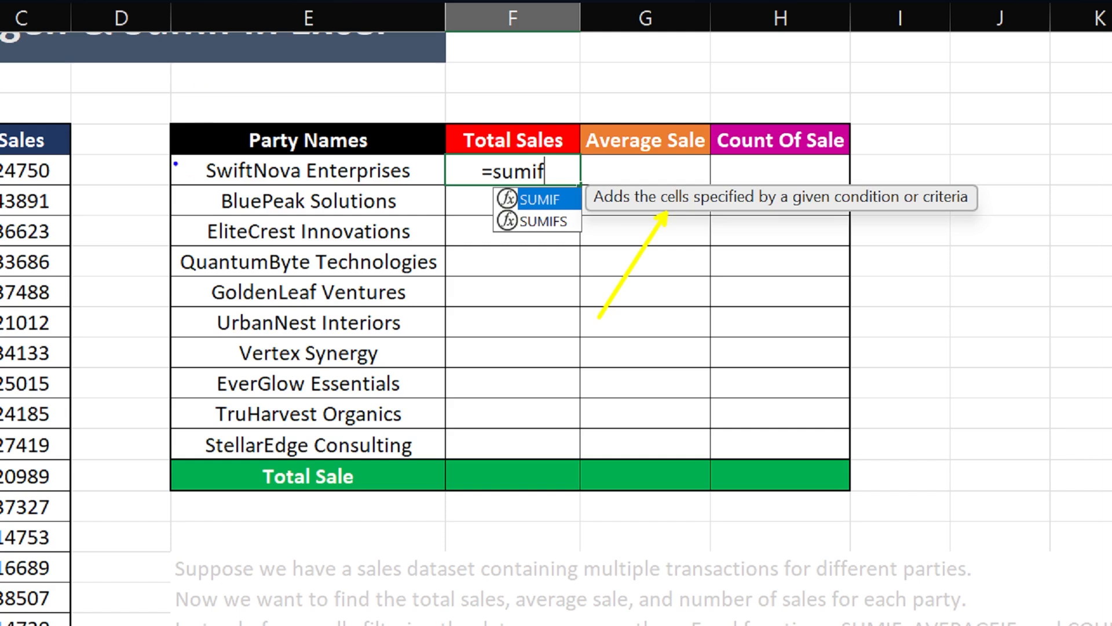
mouse_move(179, 157)
mouse_down()
mouse_move(455, 202)
mouse_move(439, 187)
mouse_up()
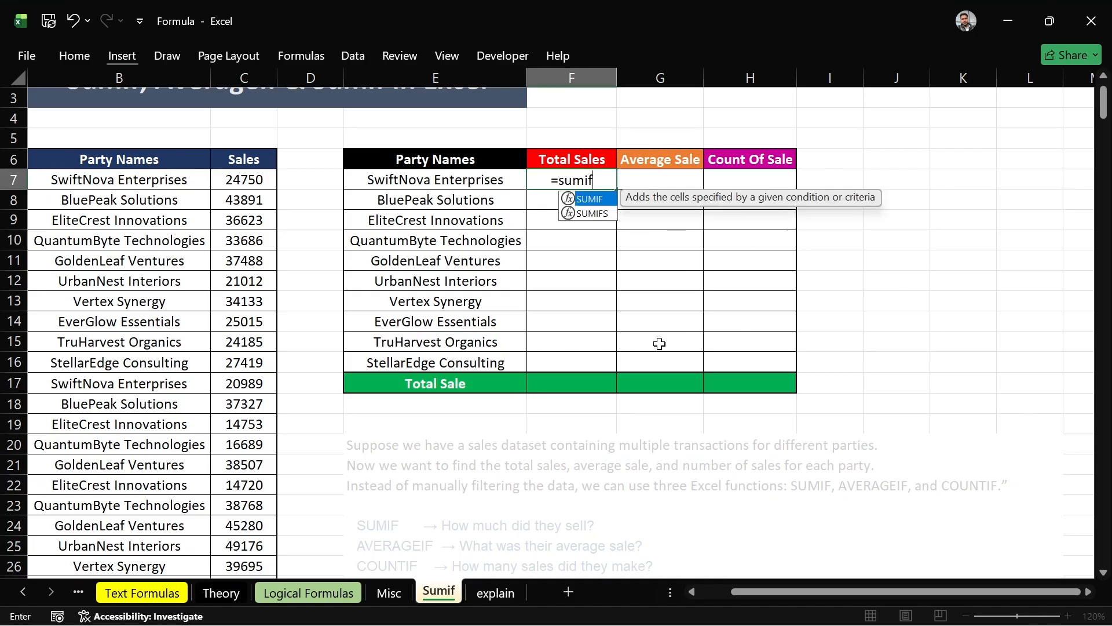
key(Tab)
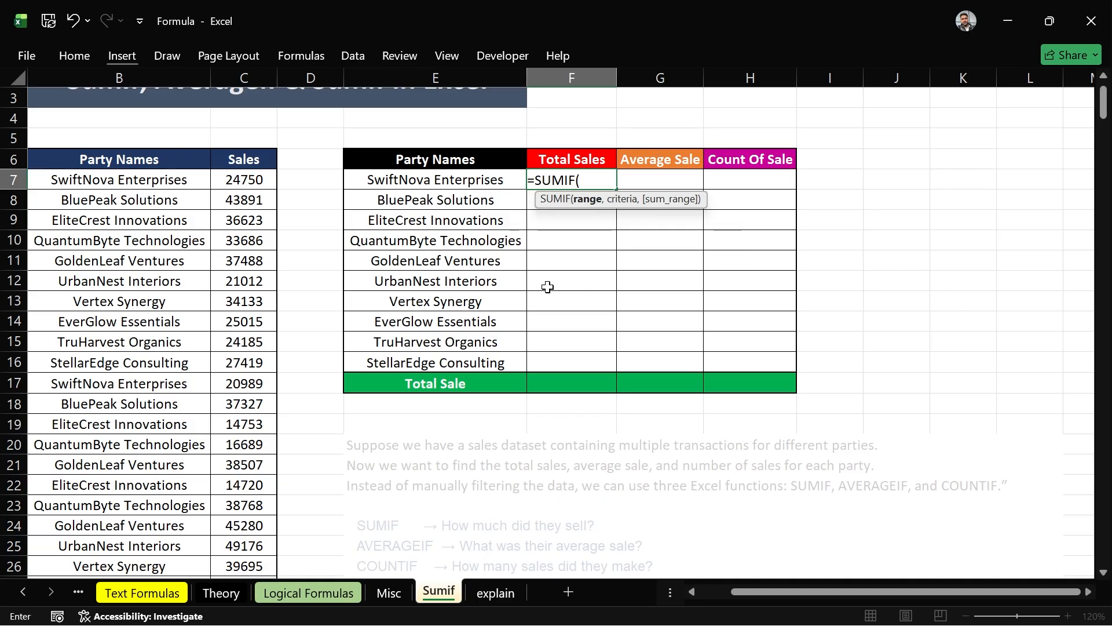
click(86, 179)
key(ctrl+shift+Down)
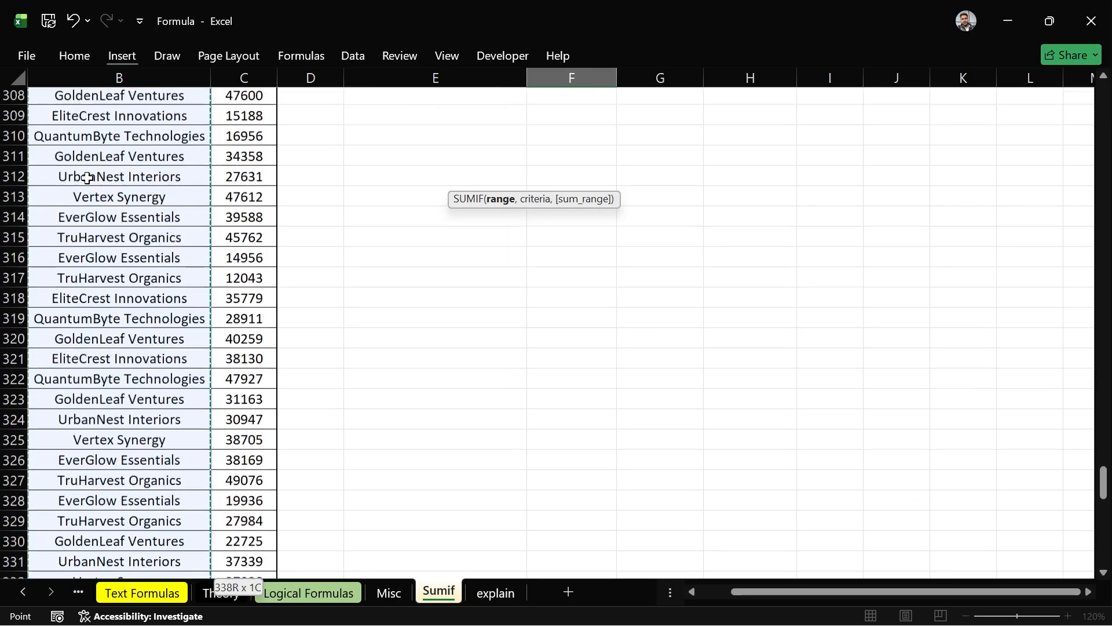
text(,)
- Complete the SUMIF formula in F7 with E7 as the criteria and C7:C344 as the sum range
scroll(568, 255, up, 6)
drag(1104, 544, 1053, 81)
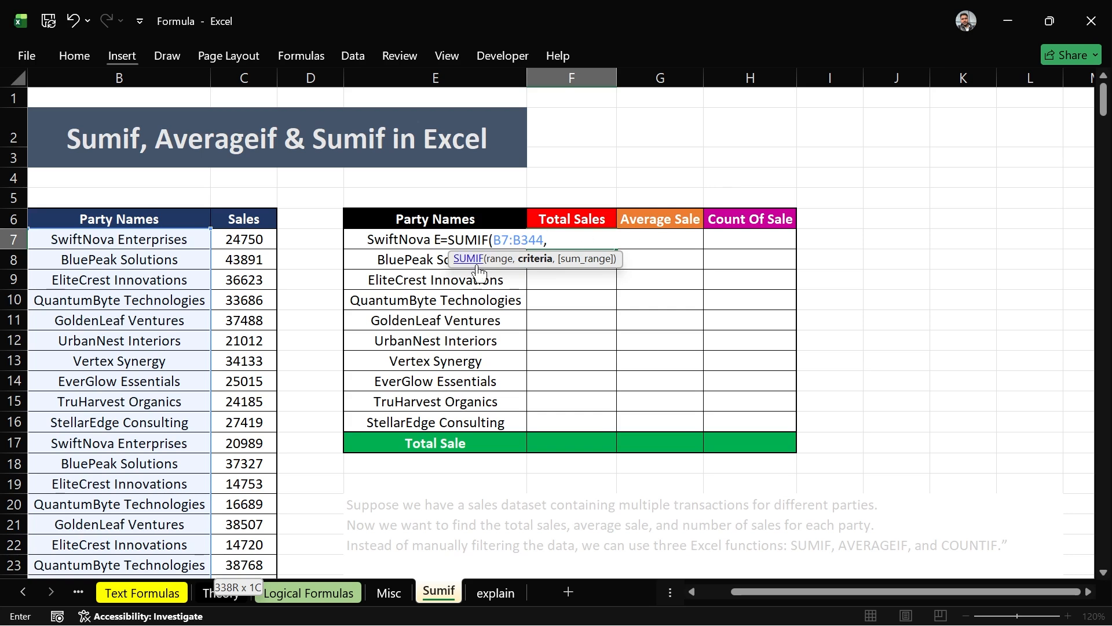
click(439, 245)
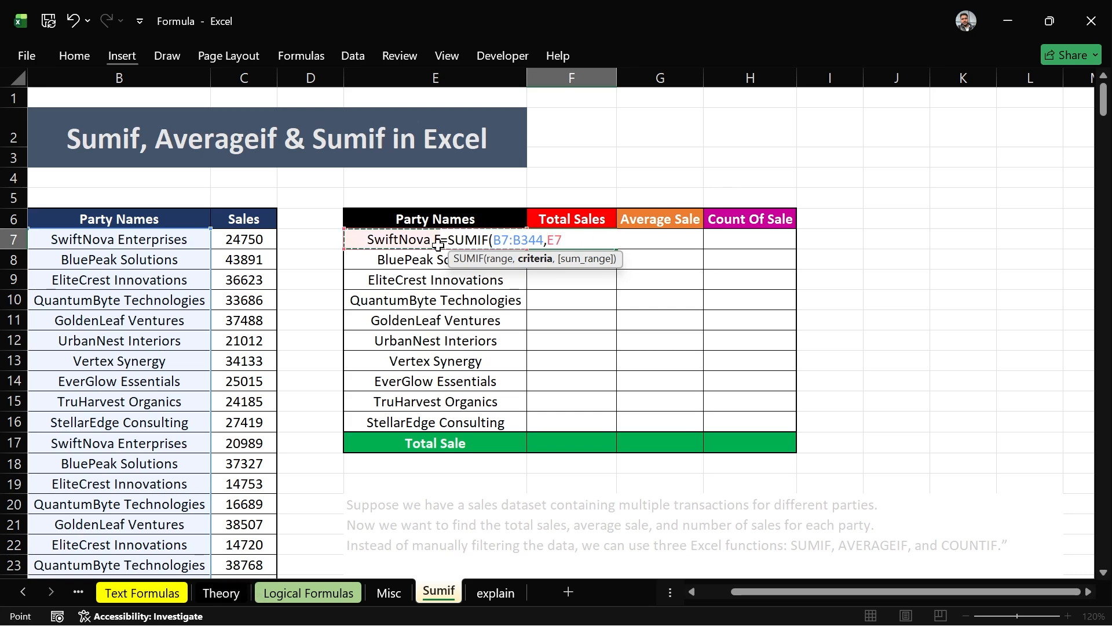
text(,)
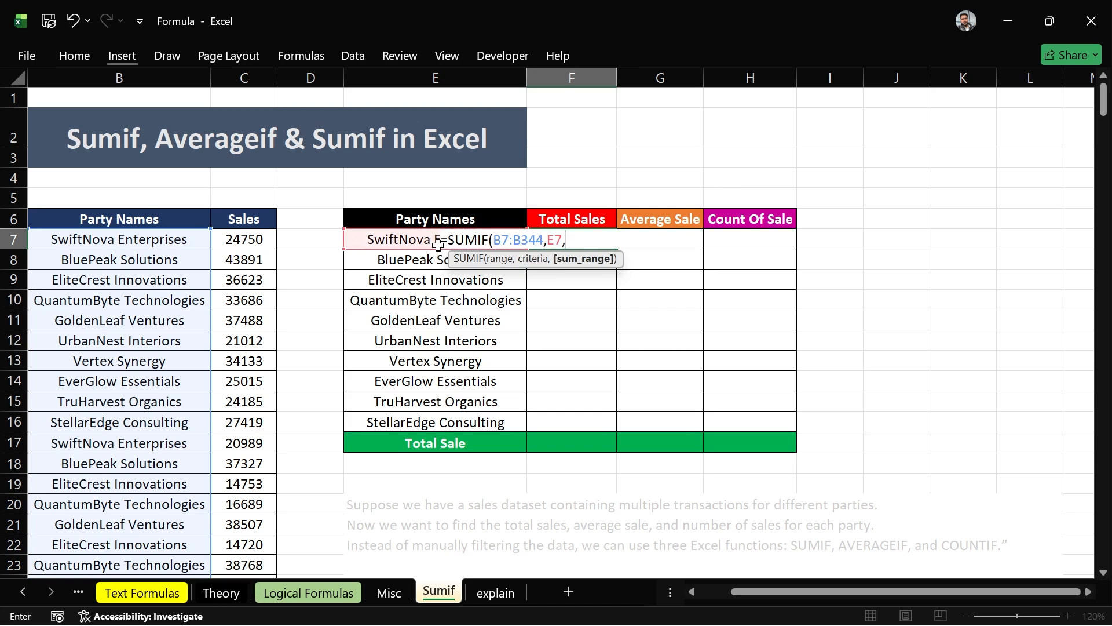
click(260, 240)
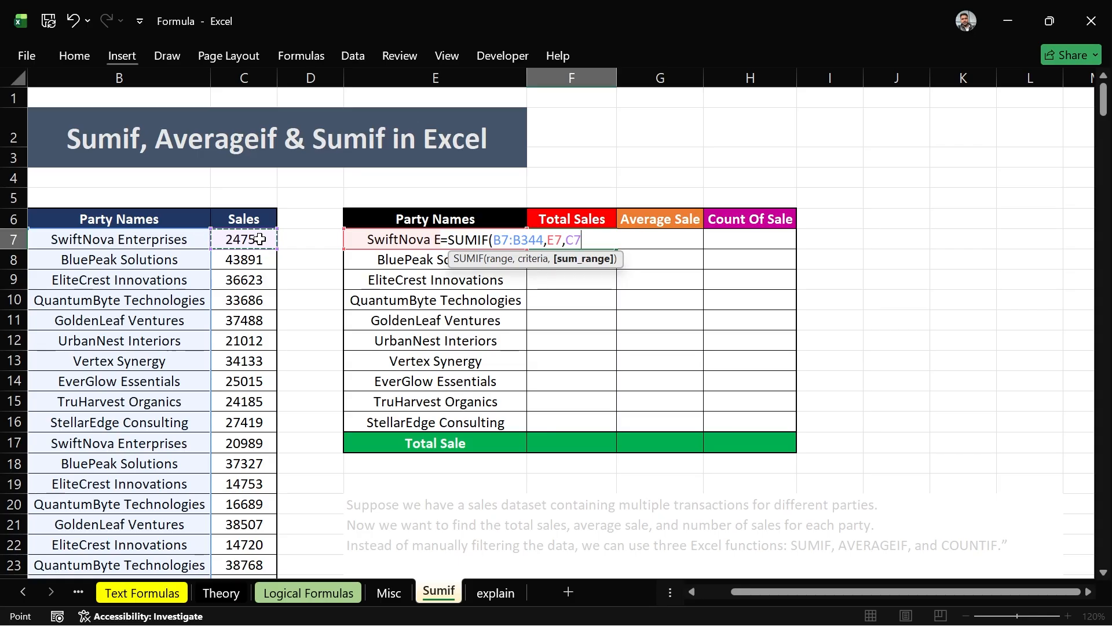
key(ctrl+shift+Down)
key(shift+Up)
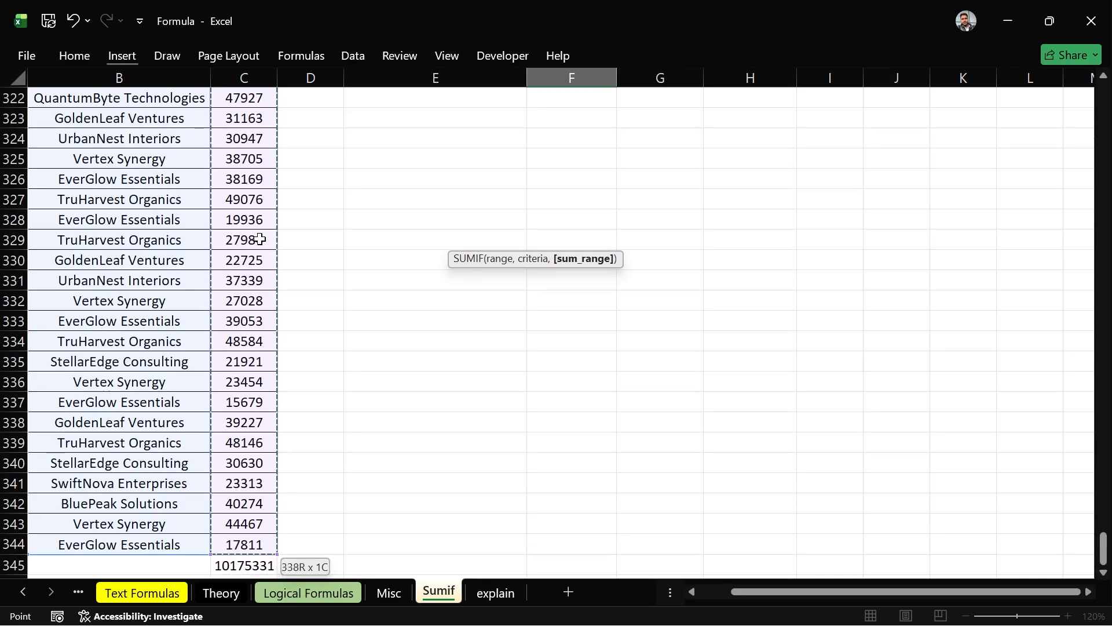
key(Return)
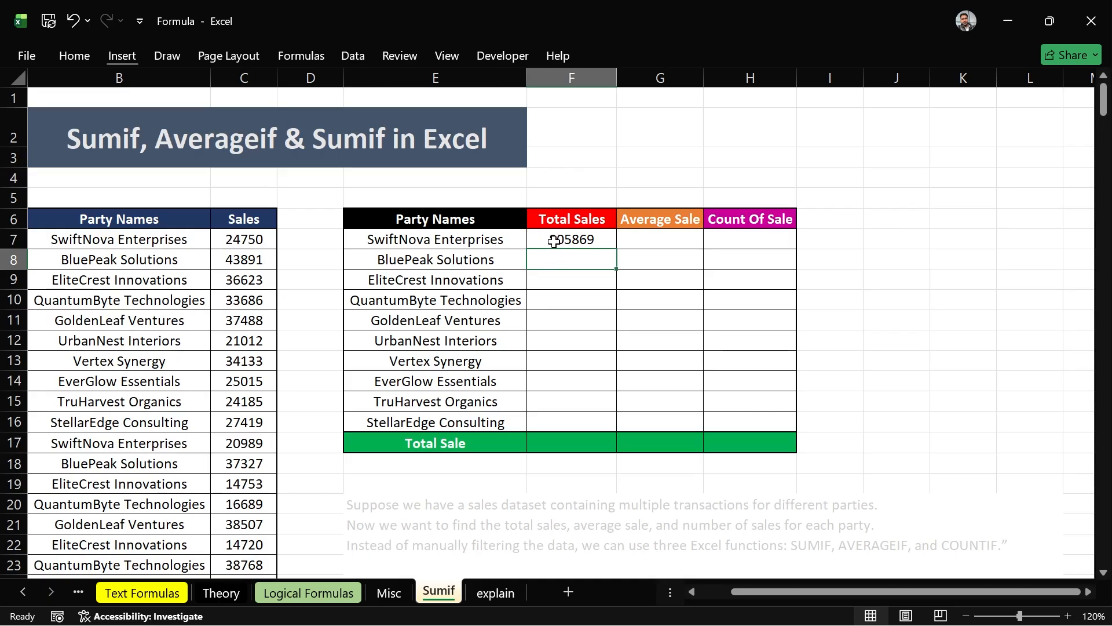
- Examine the range reference B7:B344 within the SUMIF formula in F7
click(554, 242)
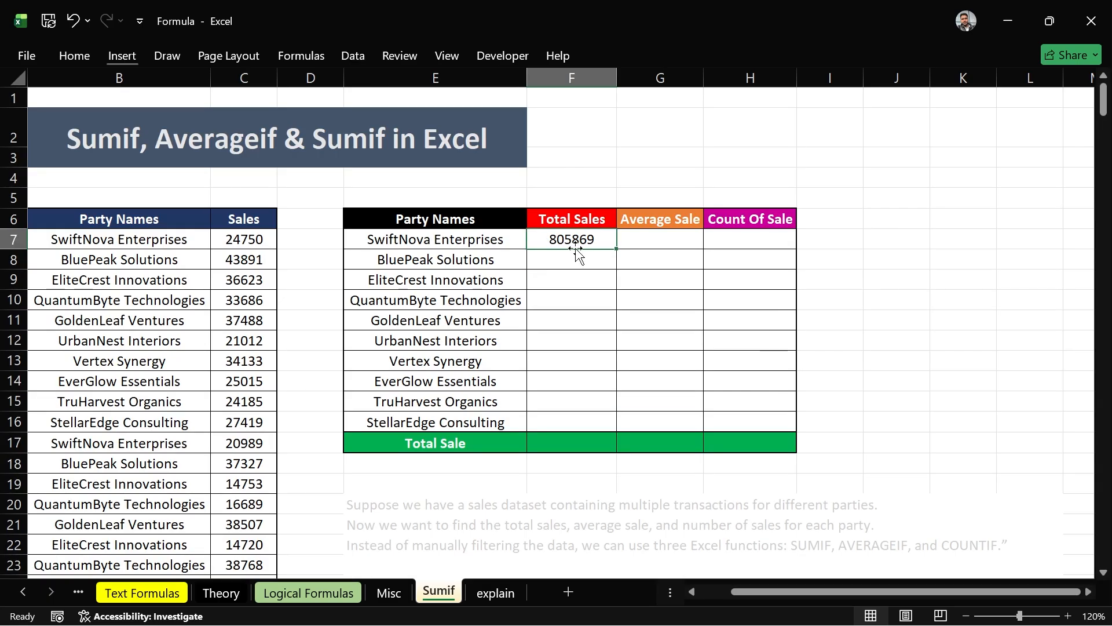
double_click(582, 240)
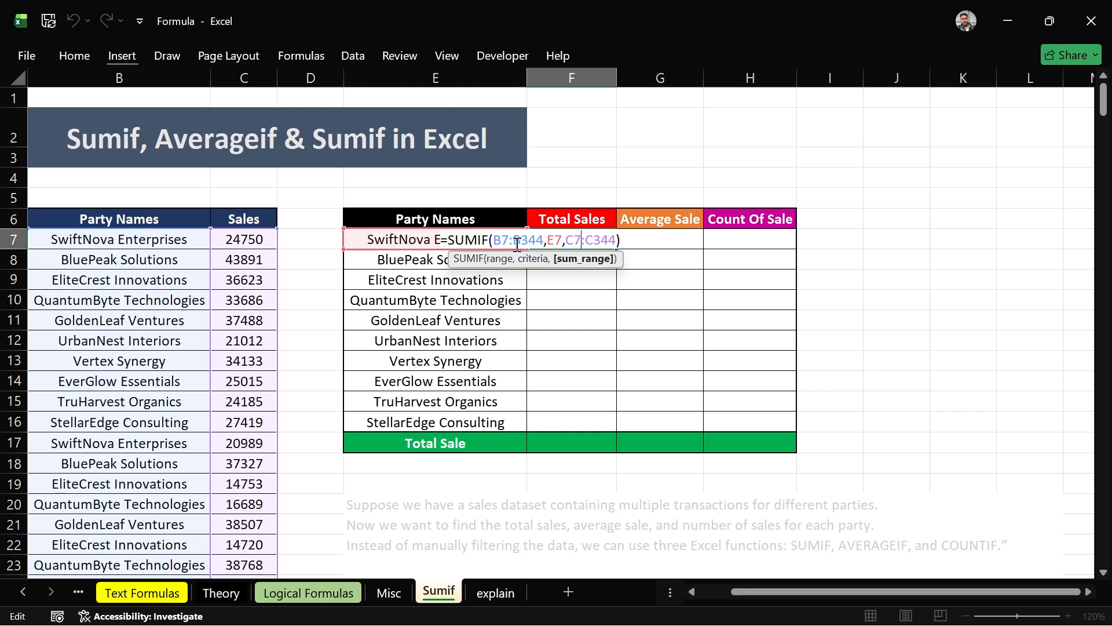
drag(492, 239, 544, 231)
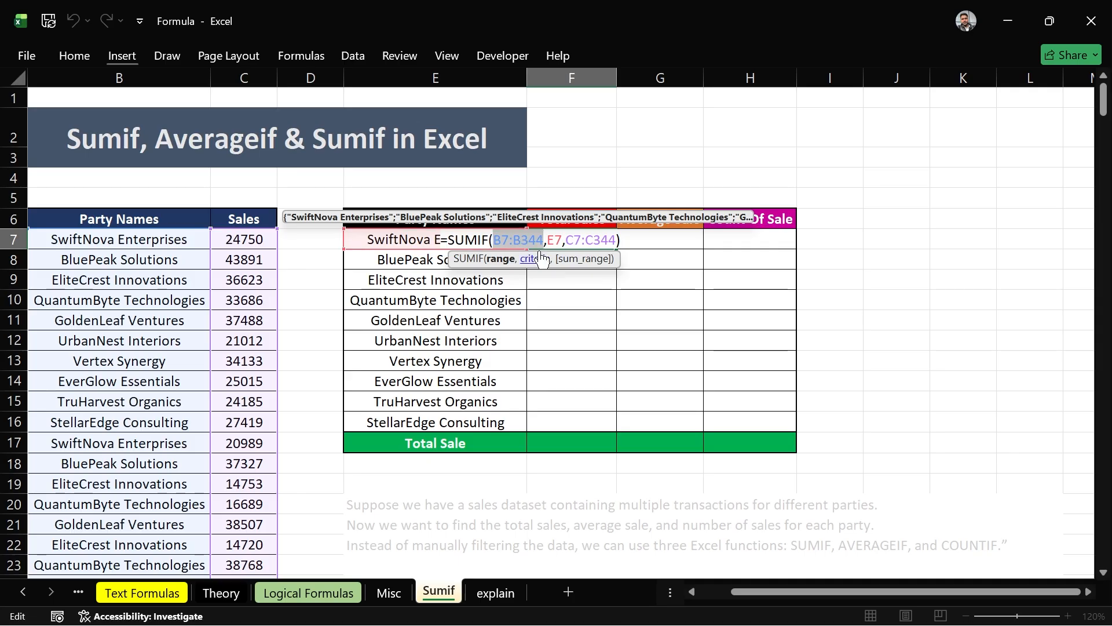
click(571, 320)
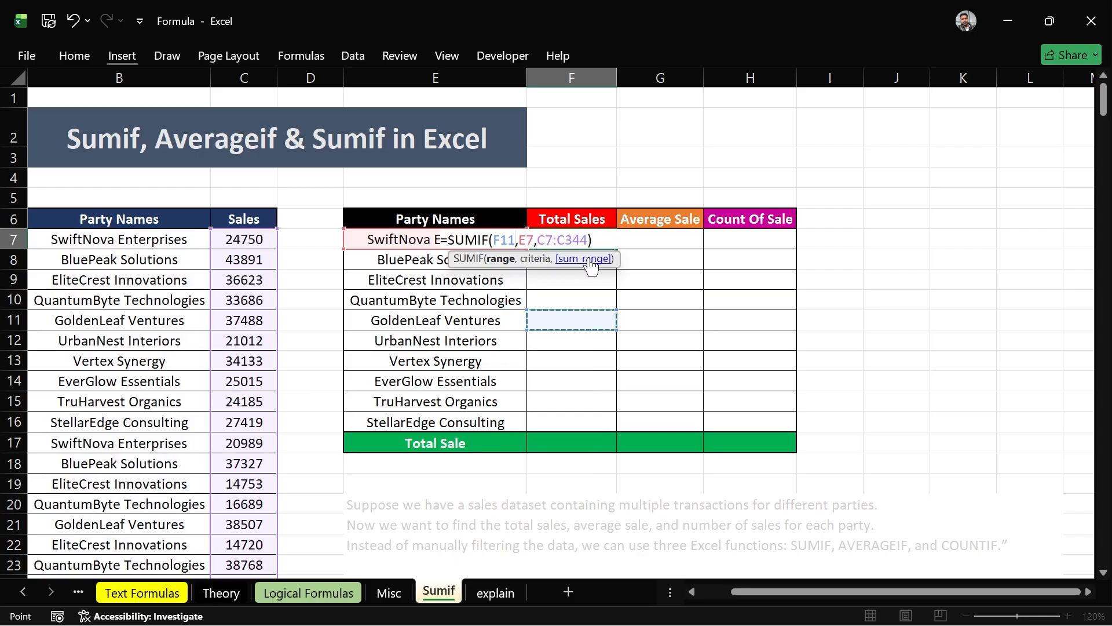
key(ctrl+z)
key(Return)
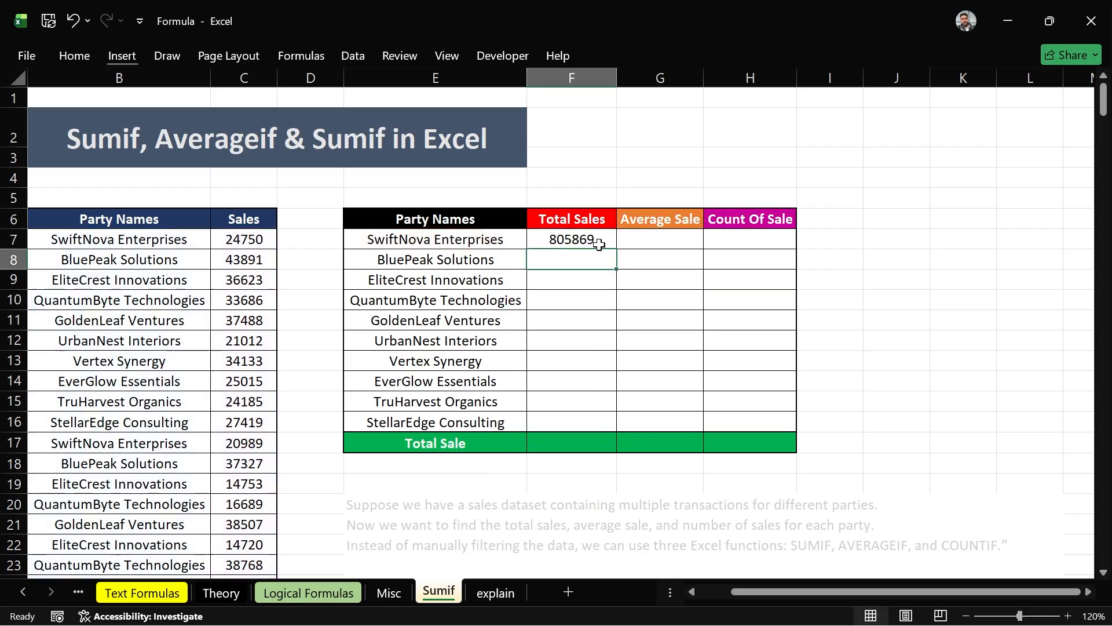
- Fill the SUMIF formula from F7 down to F10 and inspect the cell references in F8
click(598, 243)
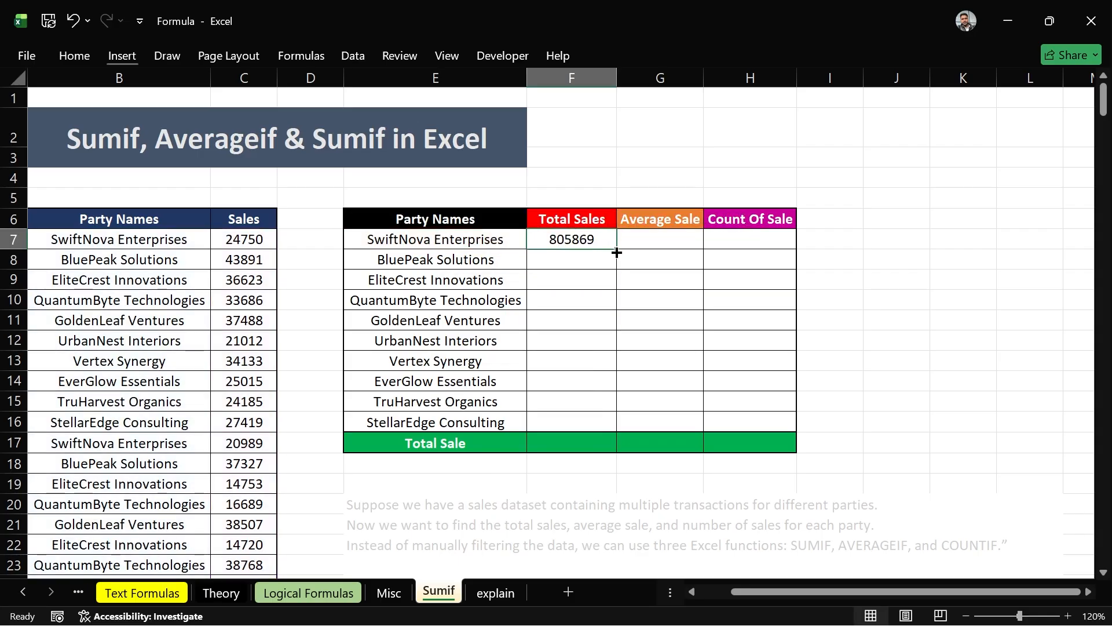
drag(616, 239, 623, 305)
key(ctrl+z)
double_click(579, 259)
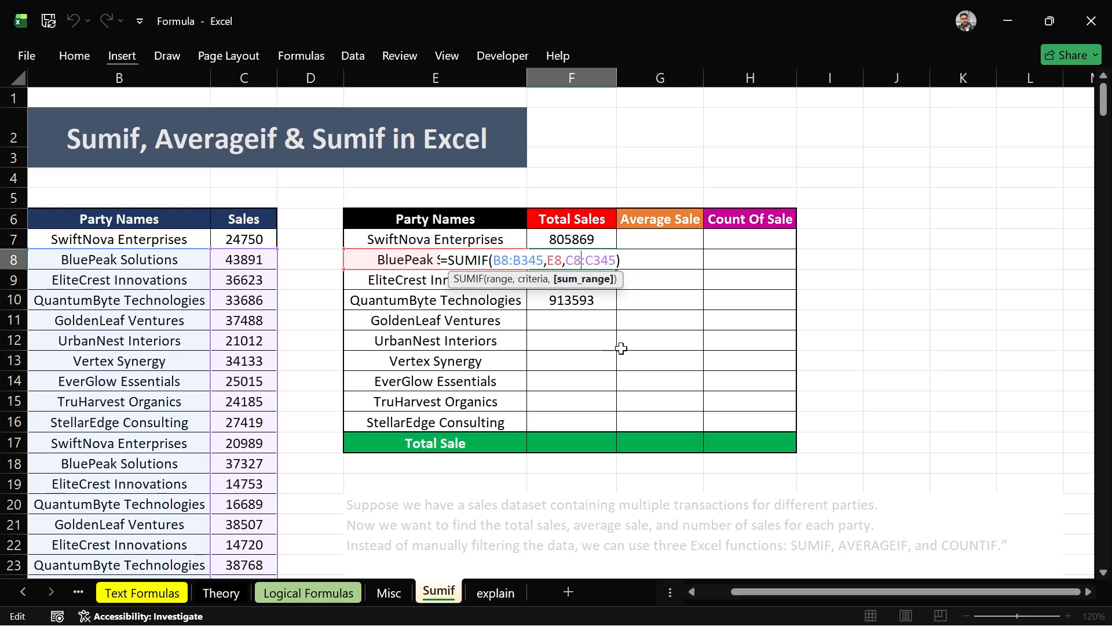
key(Return)
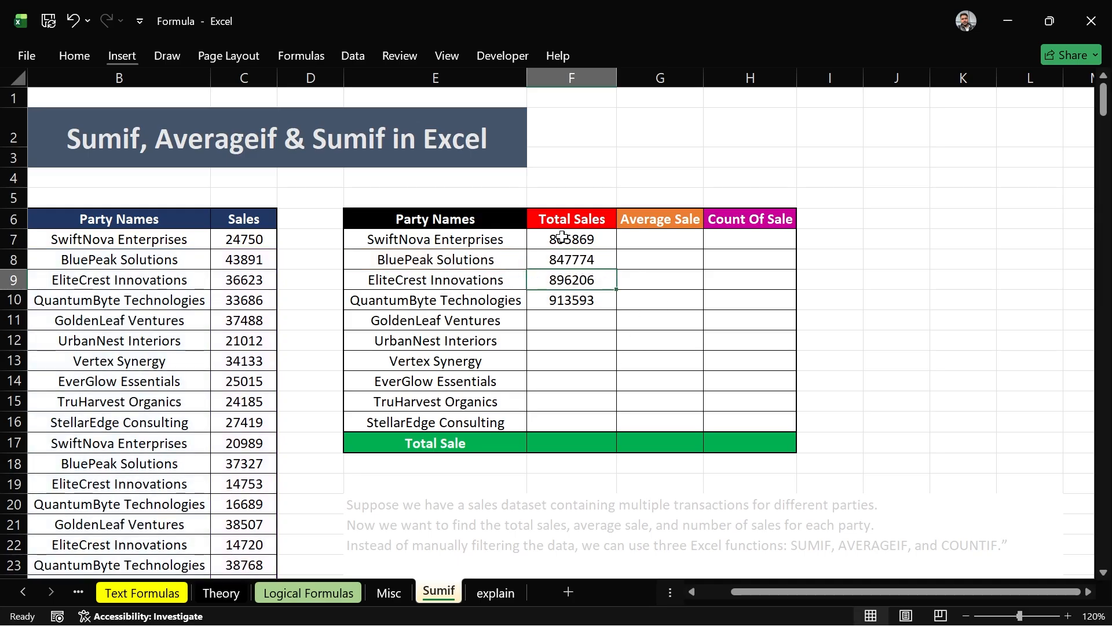
- Clear F7:F10 and start a new SUMIF formula in F7 with the absolute range $B$7:$B$344
drag(562, 236, 582, 299)
key(Delete)
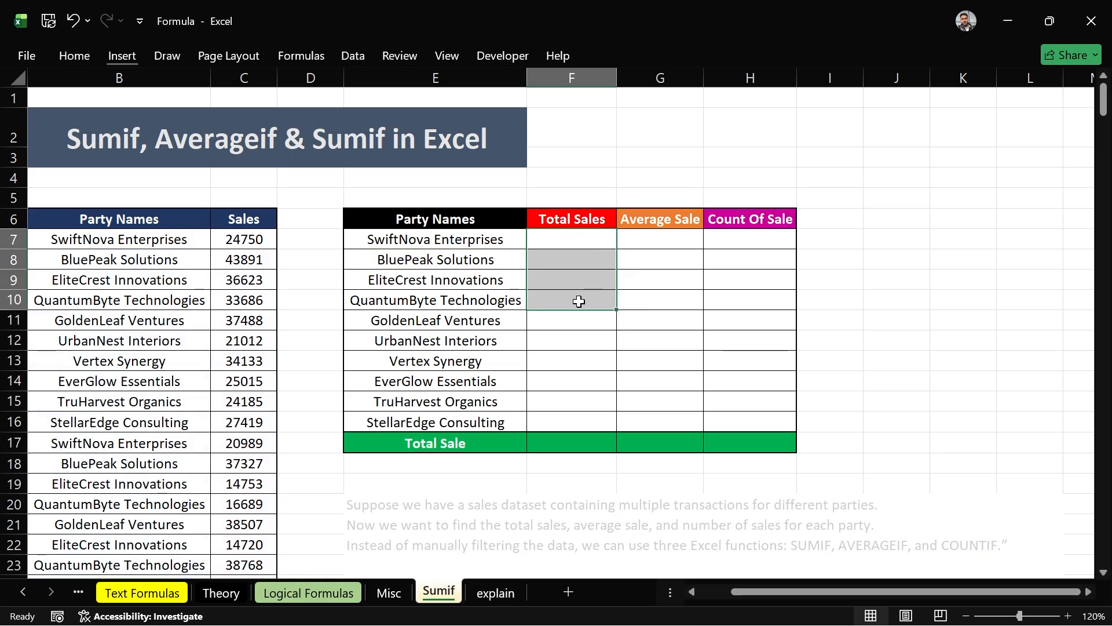
click(579, 245)
text(=)
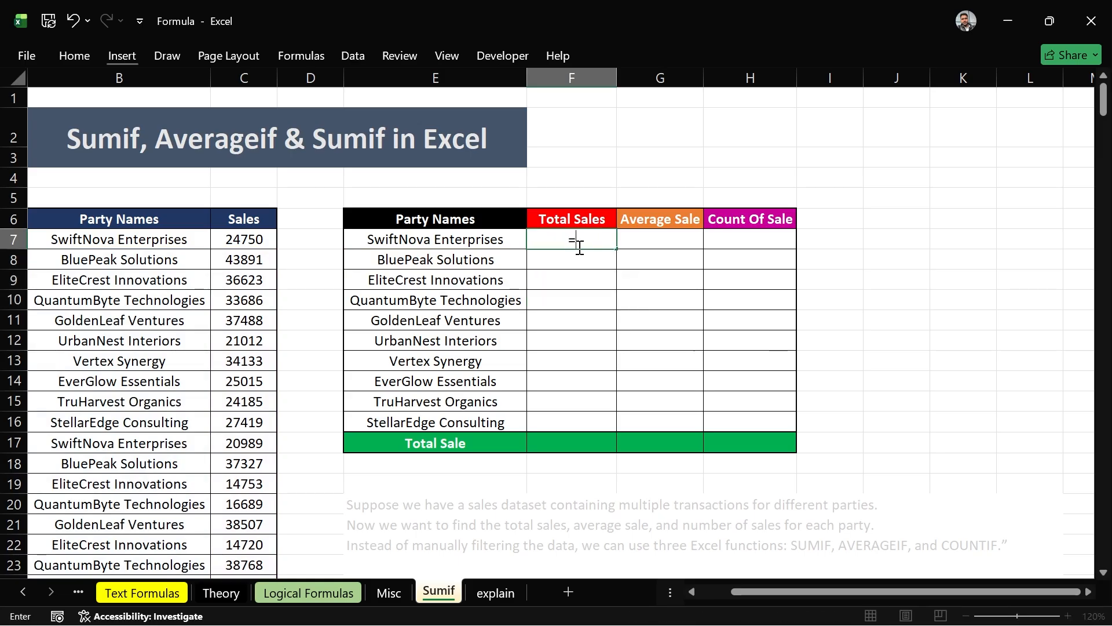
text(sumif)
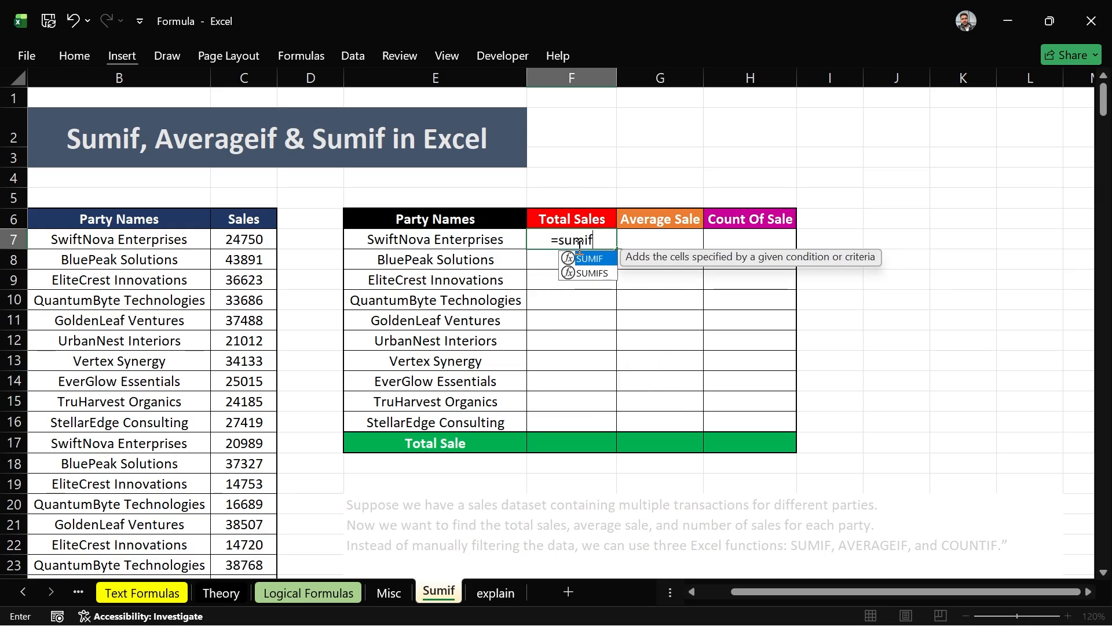
key(Tab)
click(164, 243)
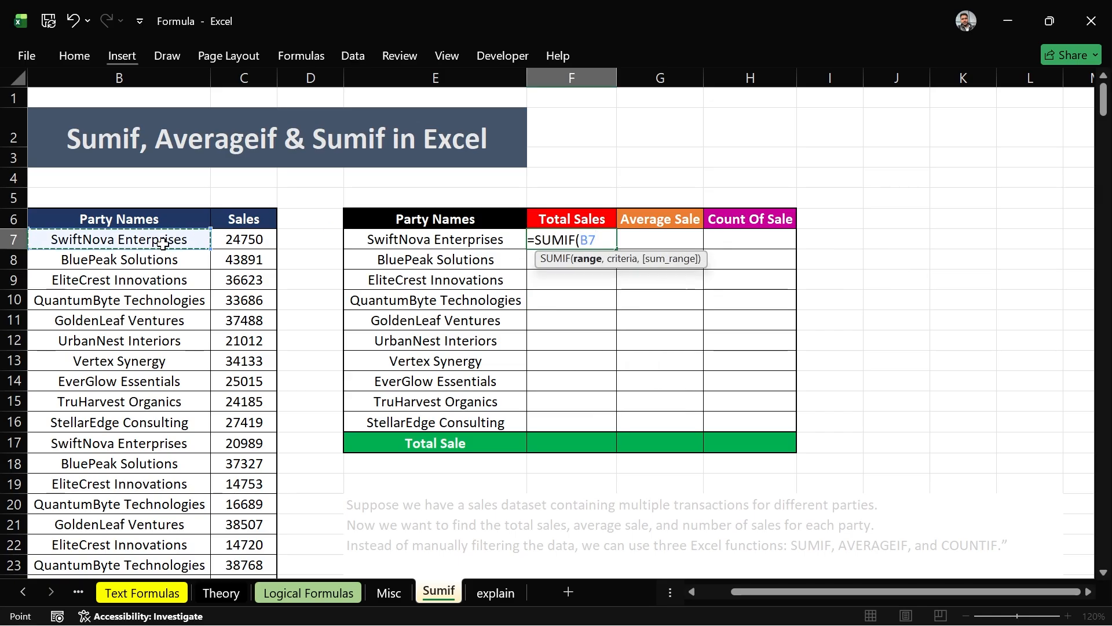
key(ctrl+shift+Down)
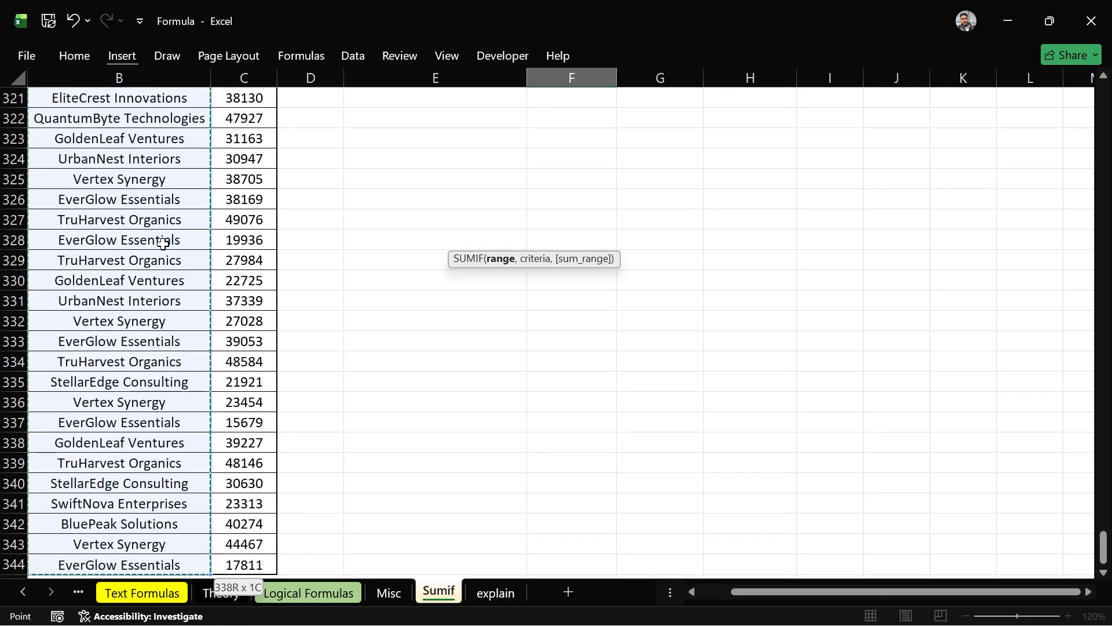
drag(1104, 553, 1058, 40)
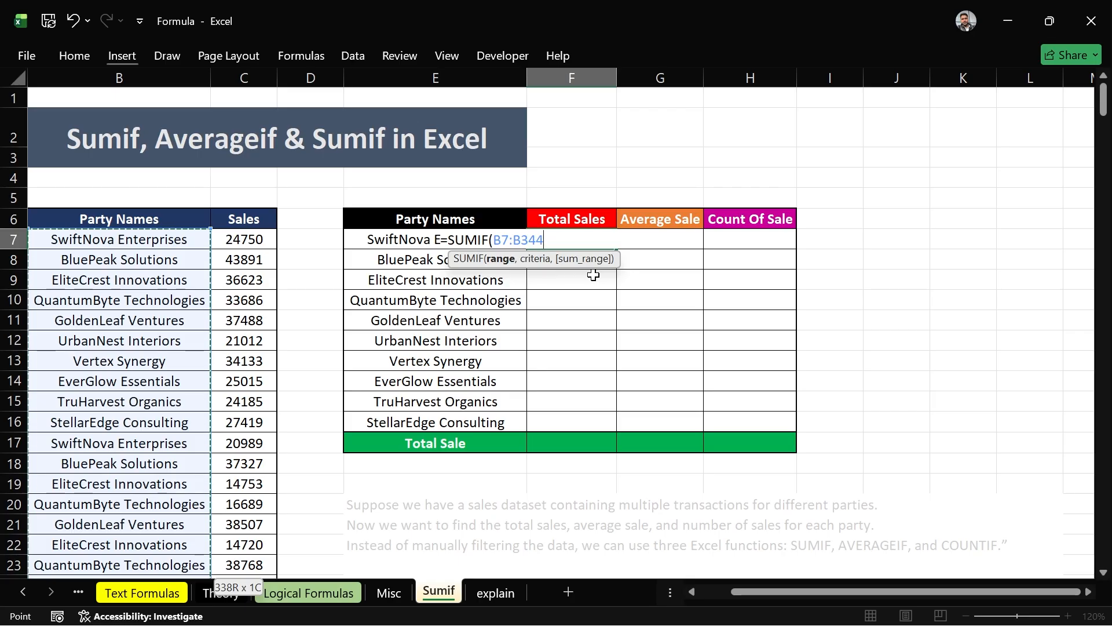
key(F4)
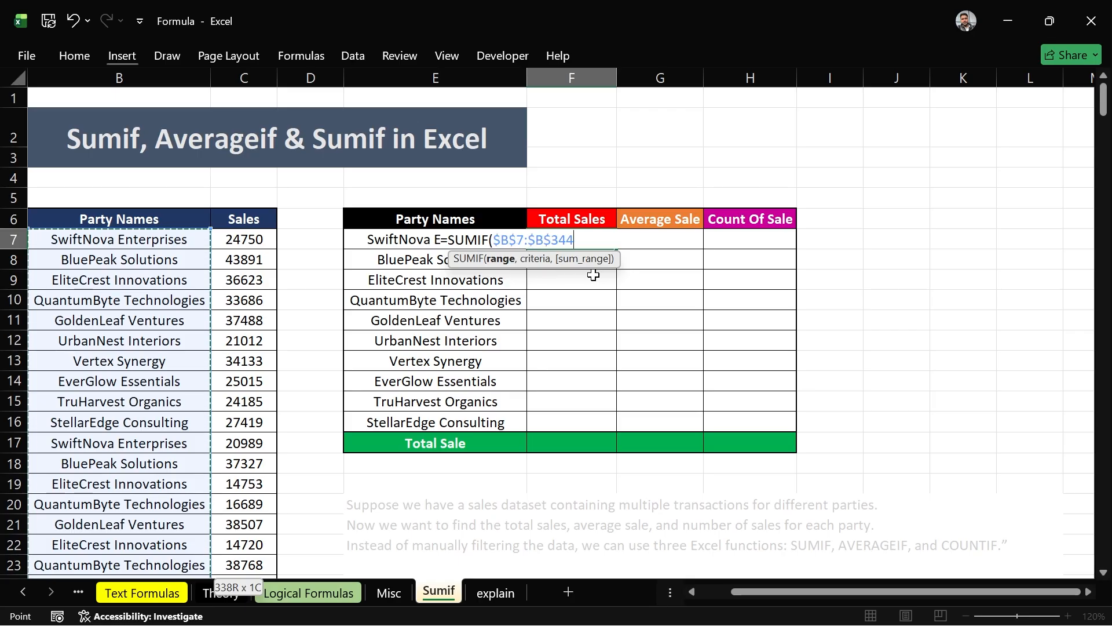
text(,)
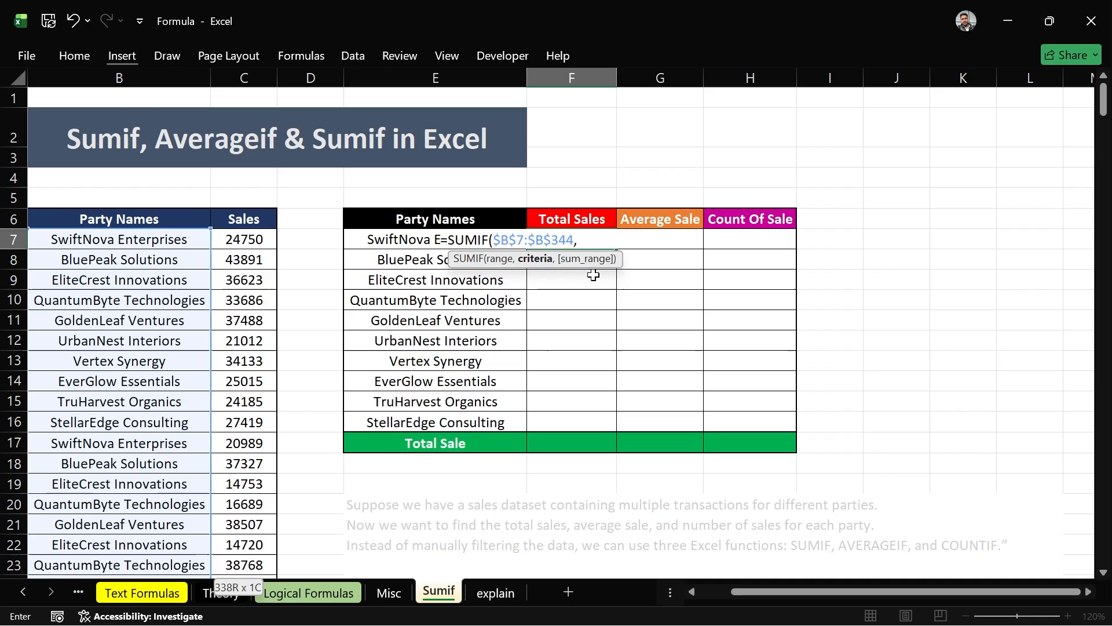
- Add E7 as the criteria and C7:C344 as the sum range to the SUMIF formula in F7
click(386, 241)
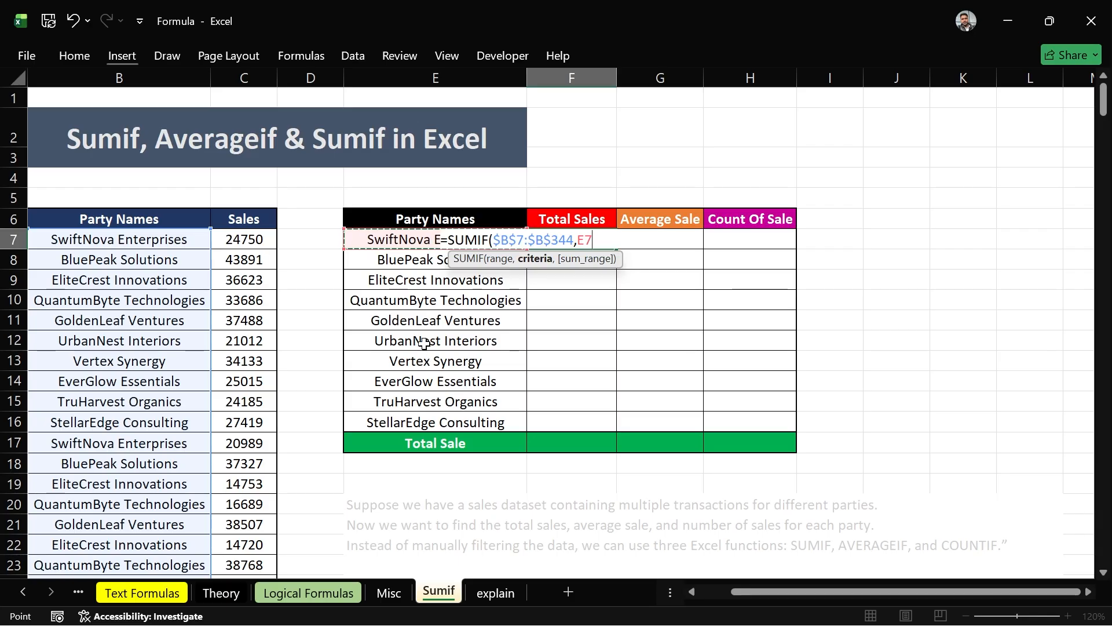
text(,)
click(255, 244)
key(ctrl+shift+Down)
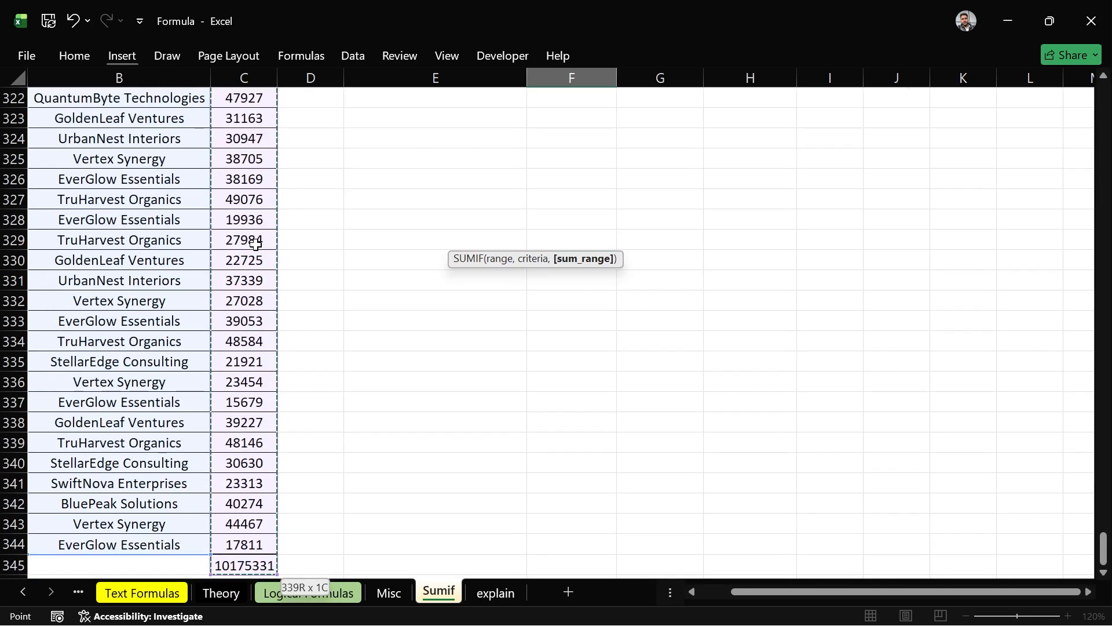
key(shift+Up)
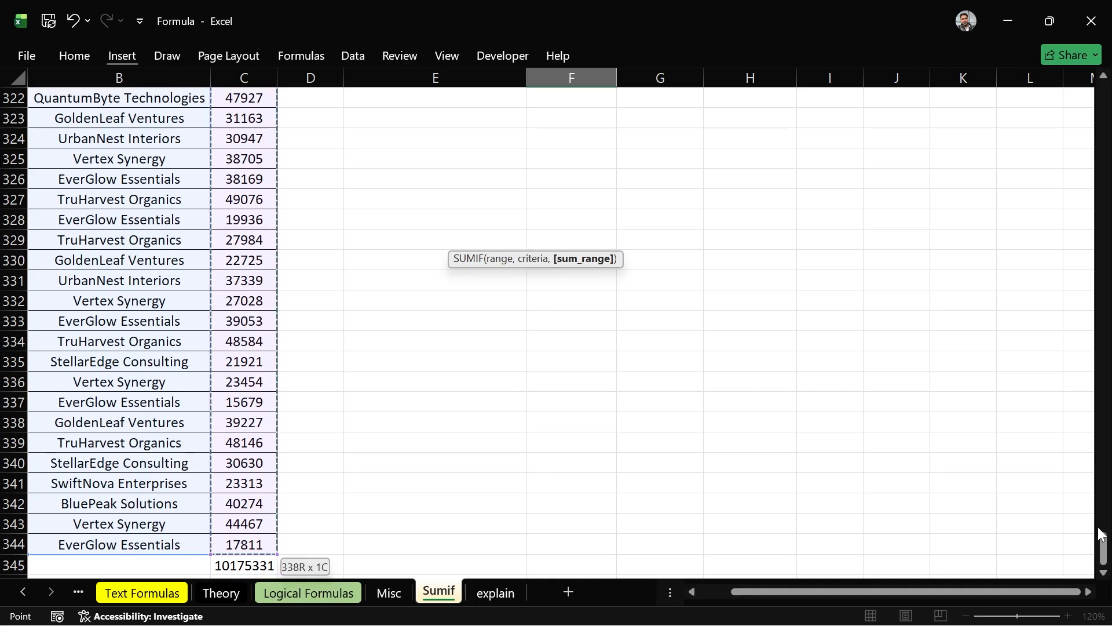
drag(1103, 546, 1092, 96)
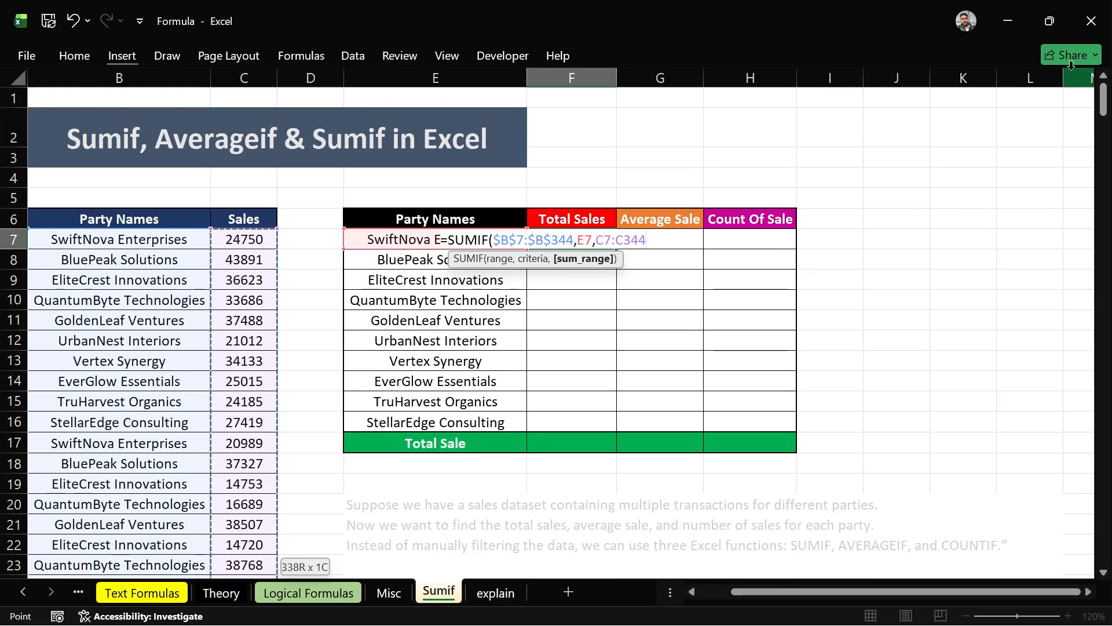
- Make the sum range absolute as $C$7:$C$344 and commit the SUMIF formula in F7
key(F2)
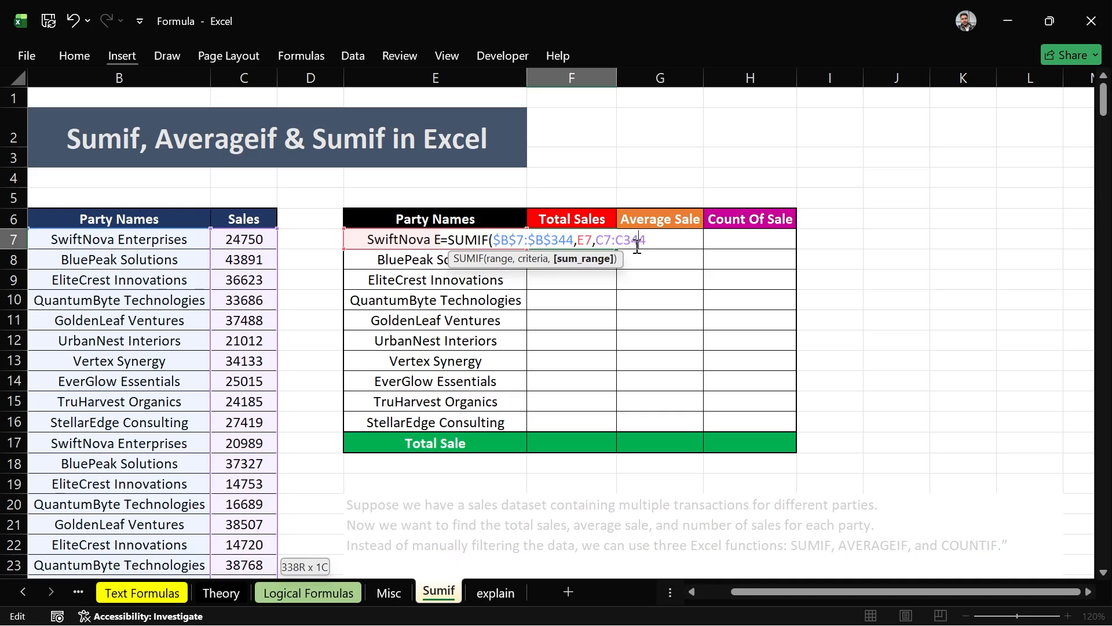
key(F4)
click(610, 235)
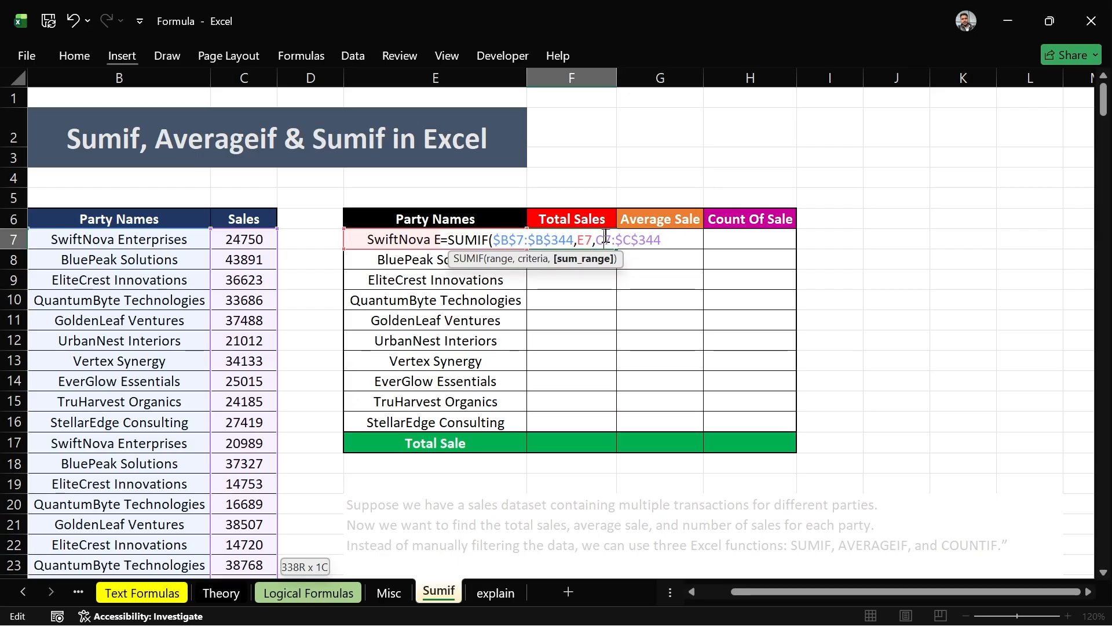
key(F4)
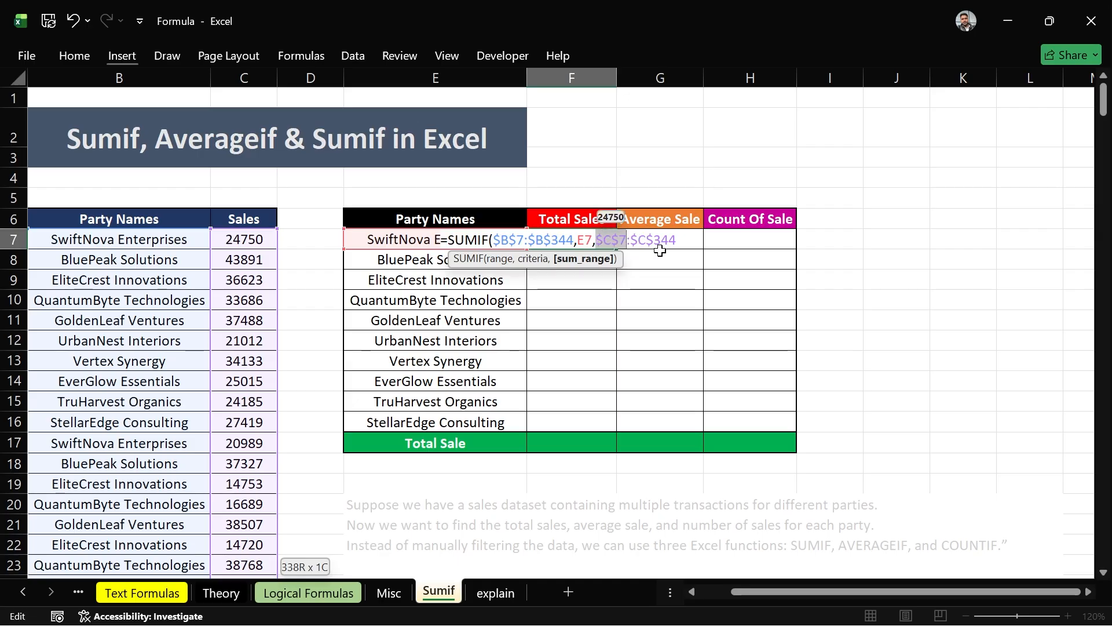
click(682, 240)
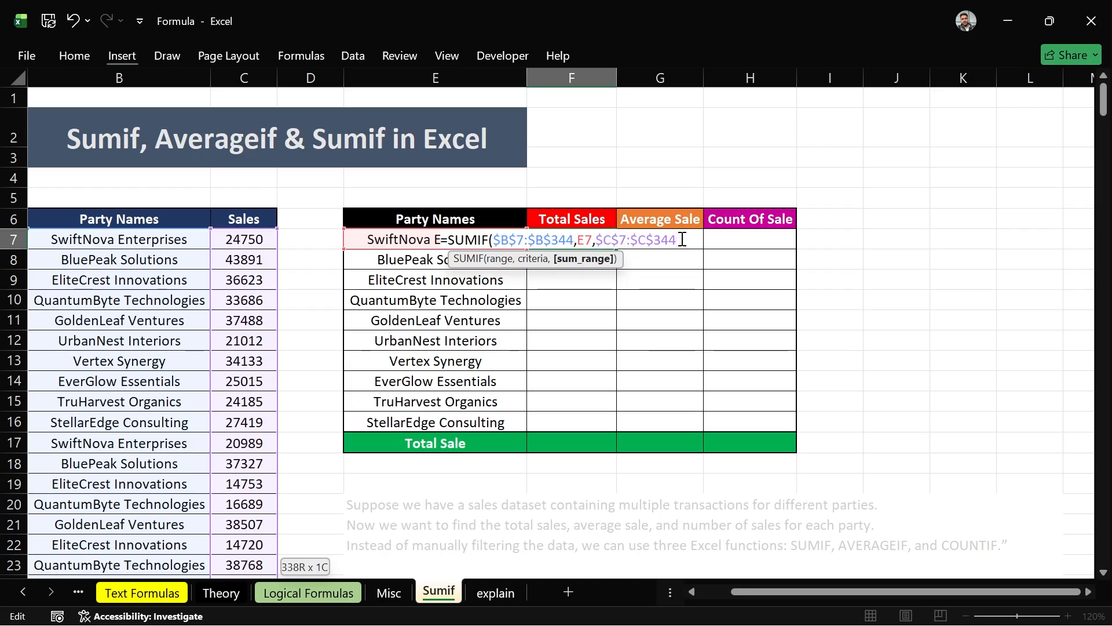
key(ctrl+Return)
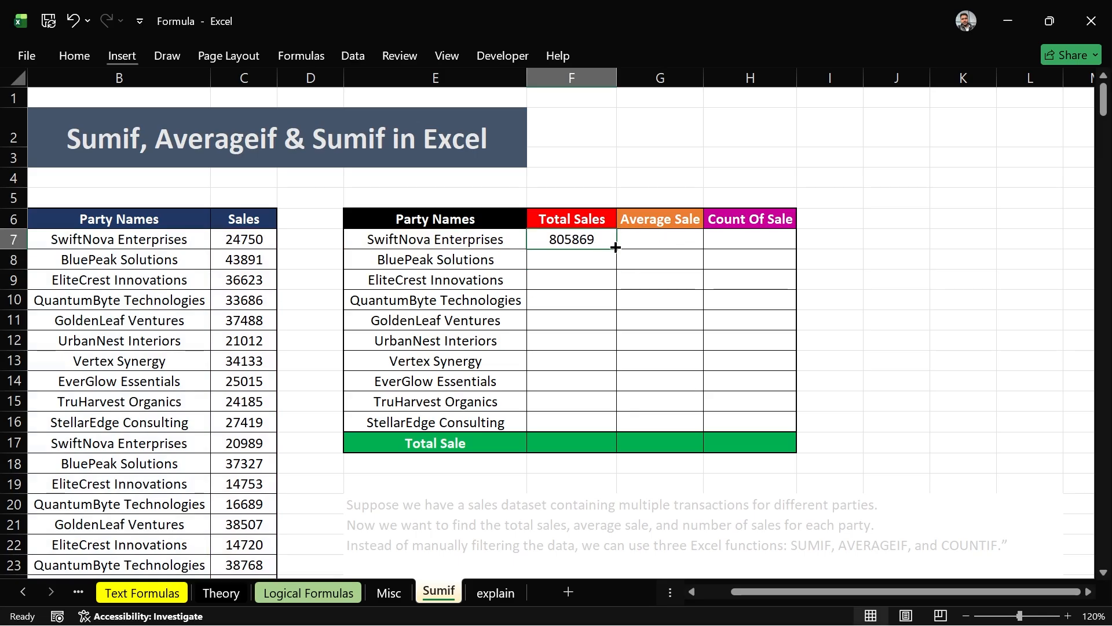
- Fill the SUMIF formula from F7 down the Total Sales column for all parties and clear the Total Sale cell F17
drag(615, 248, 608, 428)
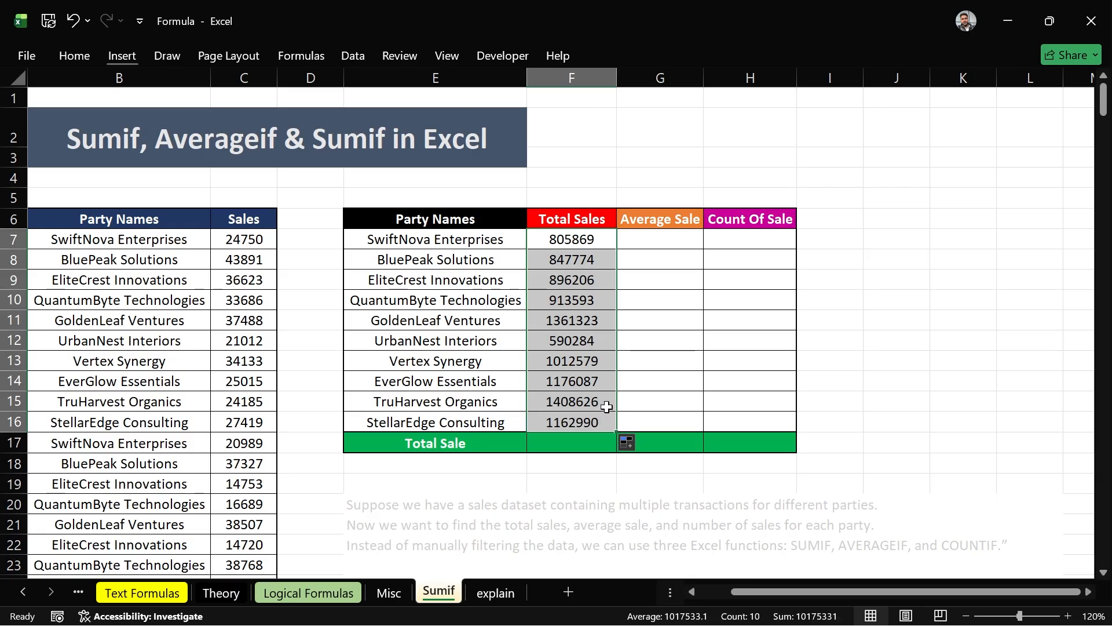
key(ctrl+z)
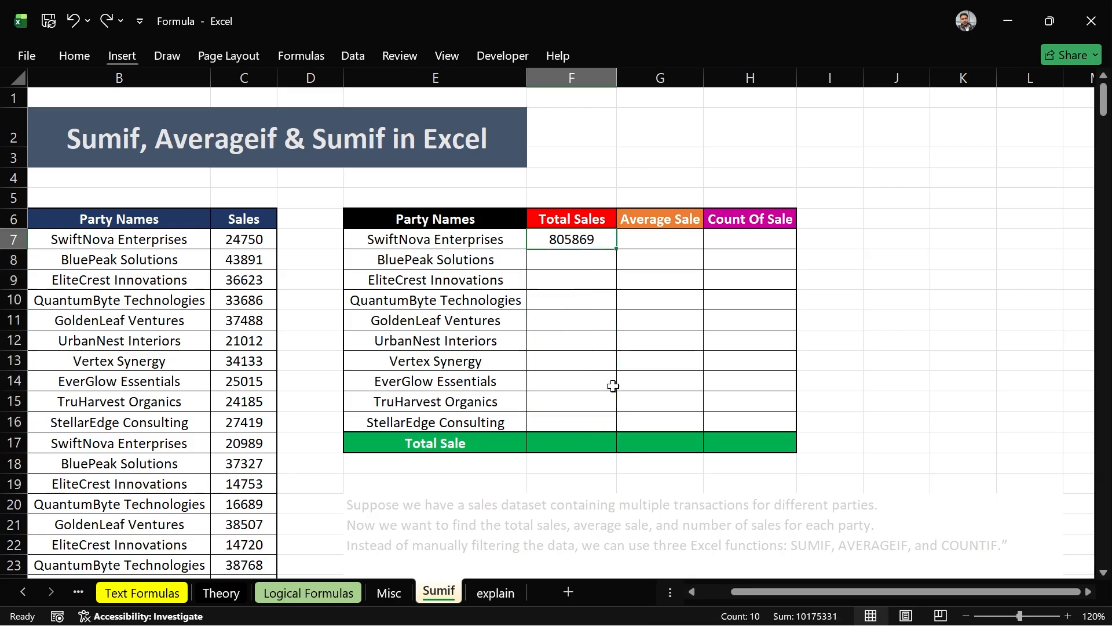
double_click(616, 253)
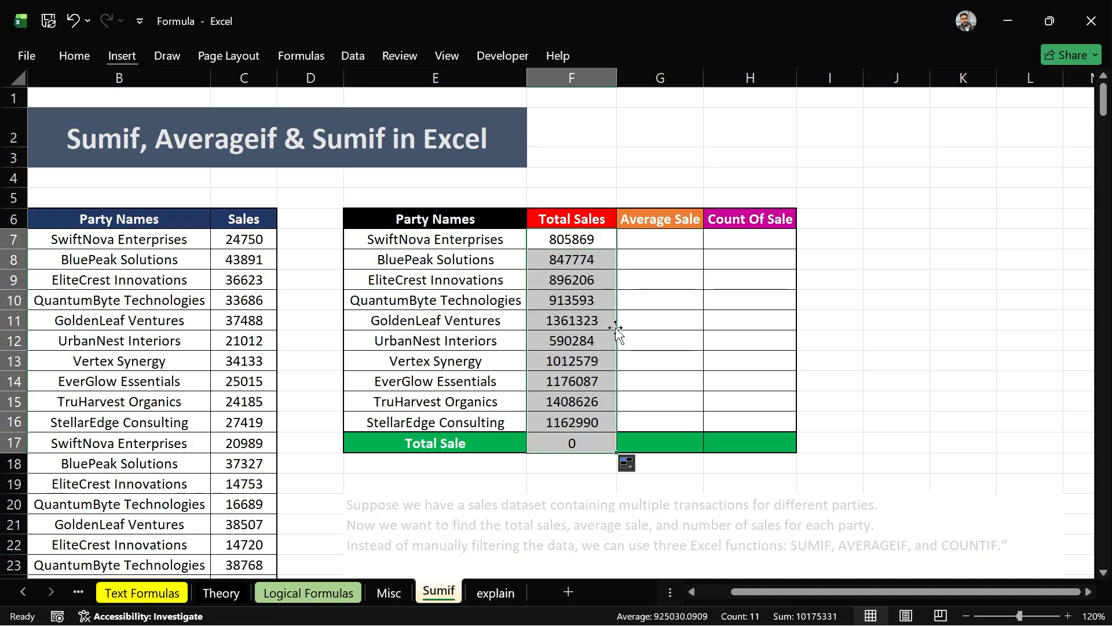
click(602, 401)
click(603, 438)
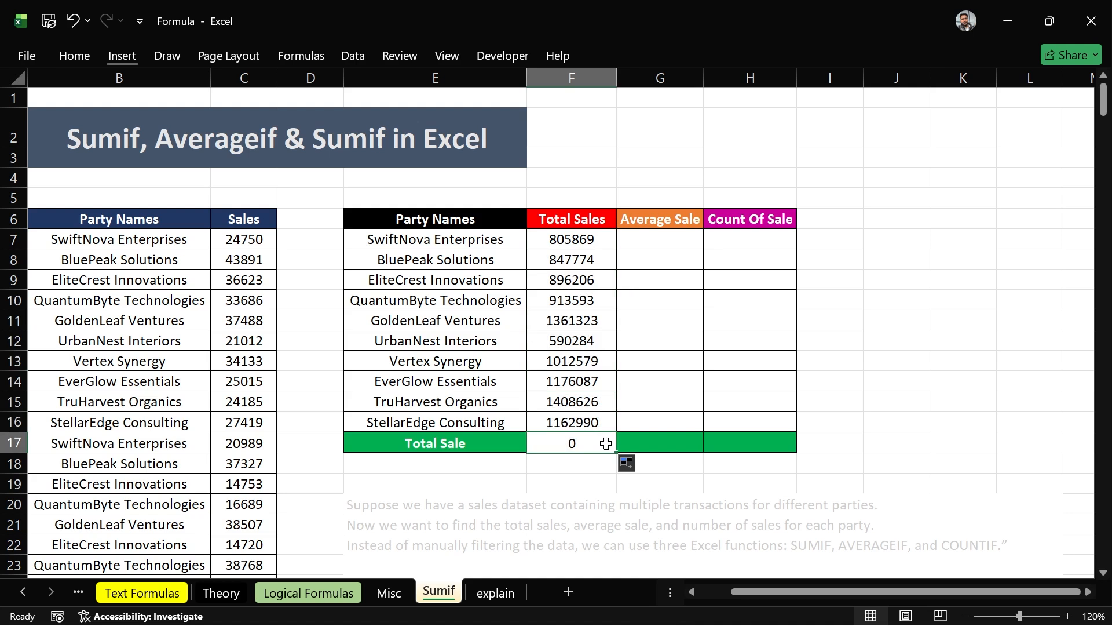
key(BackSpace)
key(Return)
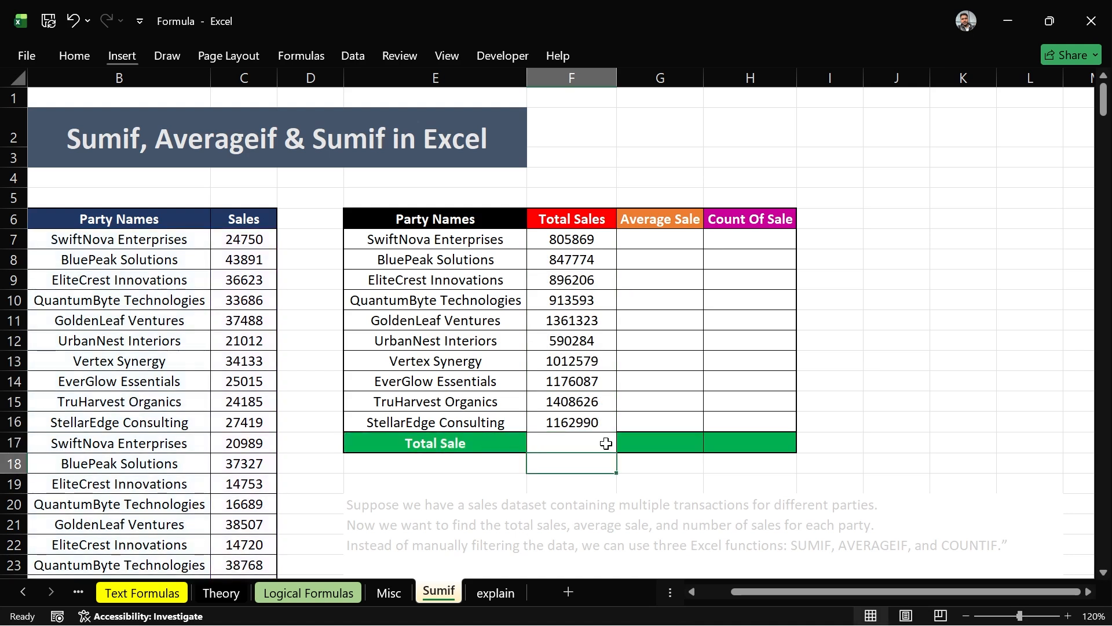
click(641, 483)
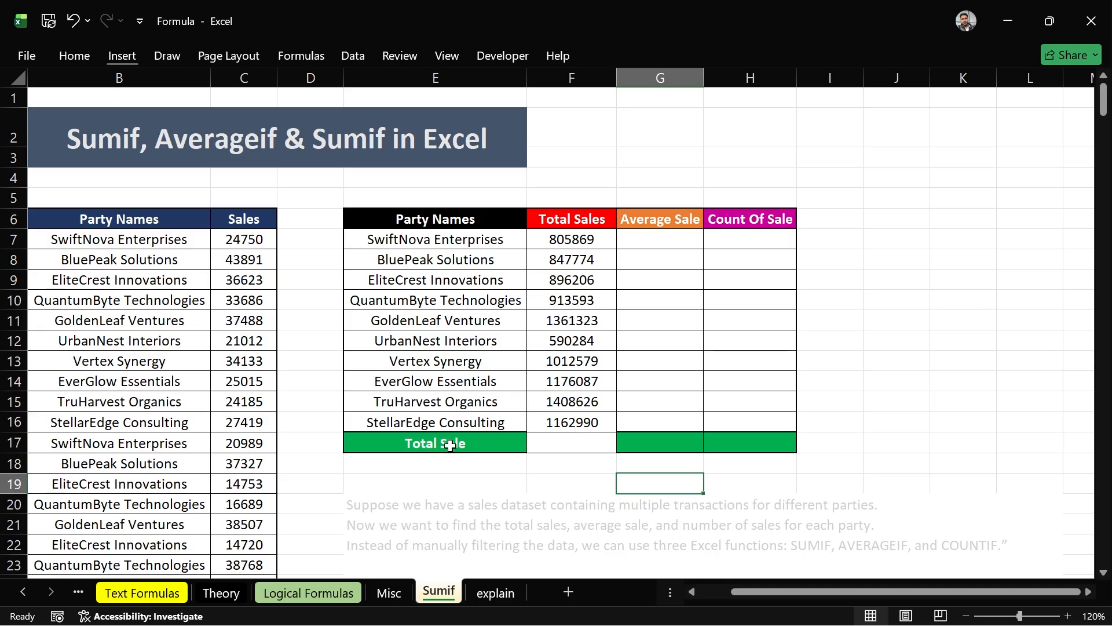
- Inspect the SUMIF formula in F15 and check that its ranges cover the Party Names and Sales data rows
click(558, 443)
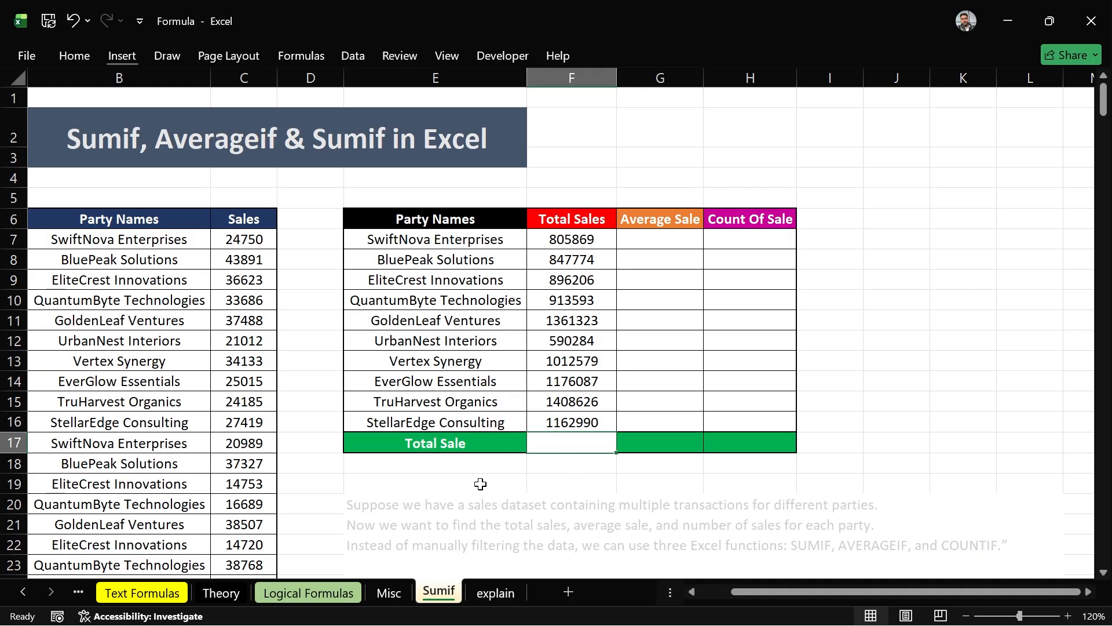
scroll(369, 517, down, 5)
scroll(368, 517, up, 5)
double_click(545, 404)
scroll(142, 487, down, 20)
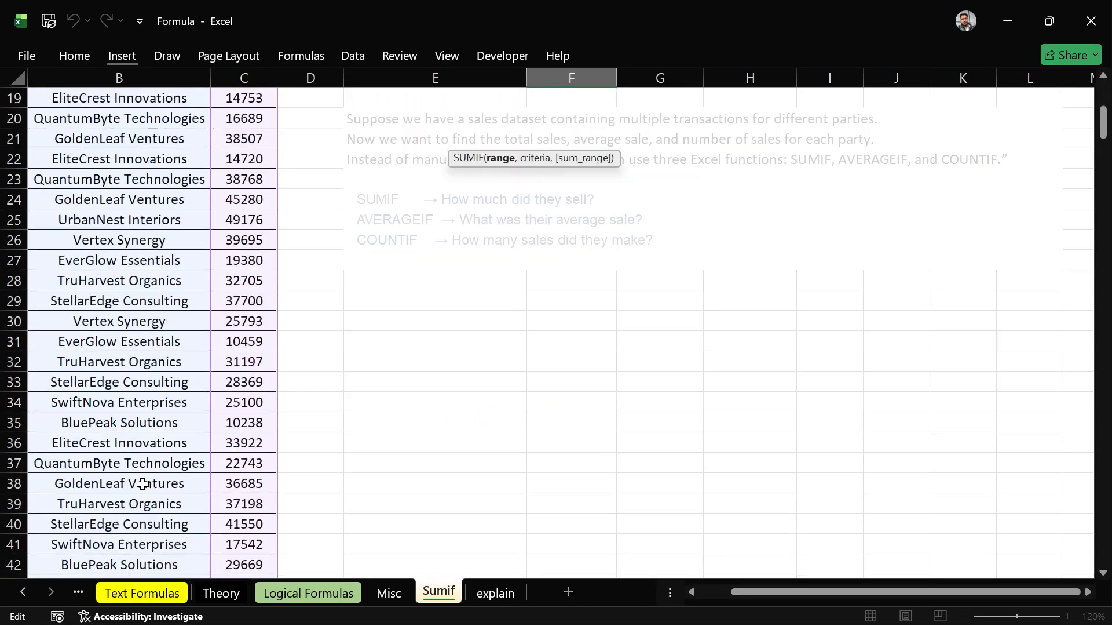
scroll(150, 483, down, 6)
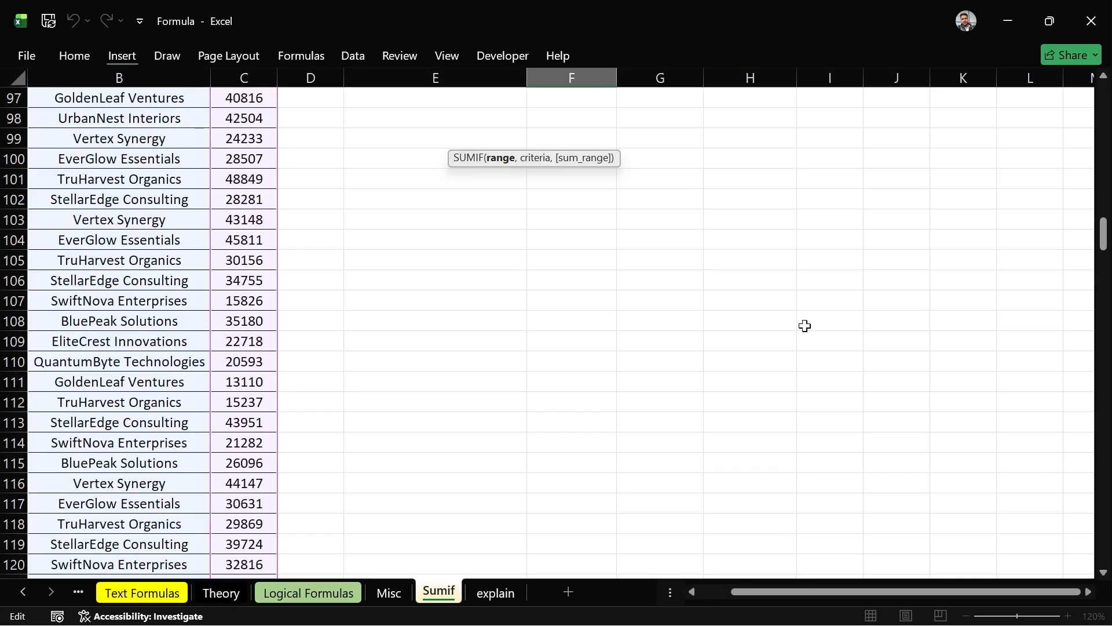
drag(1102, 240, 1091, 7)
click(592, 397)
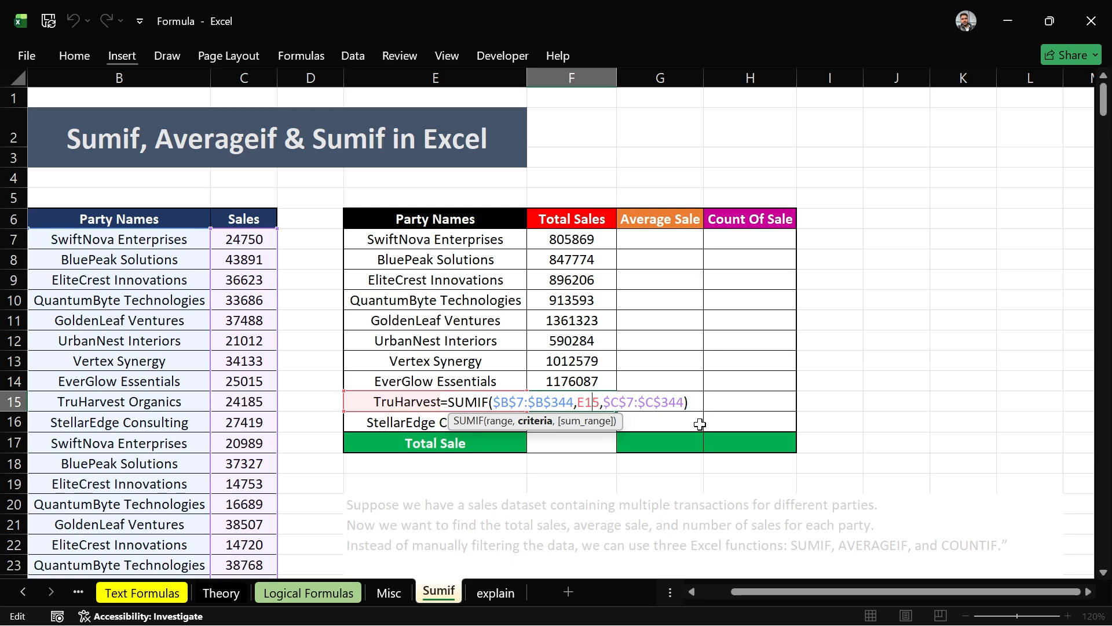
key(Return)
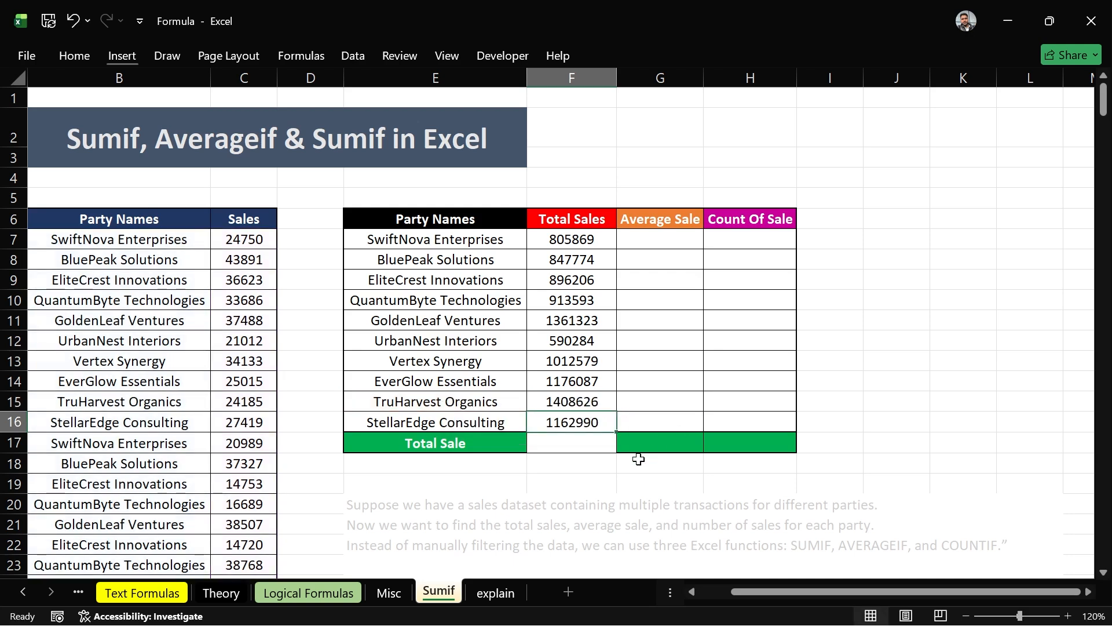
- Review the AVERAGEIF syntax and its comparison with SUMIF on the explain sheet, marking the arguments and key words
click(496, 593)
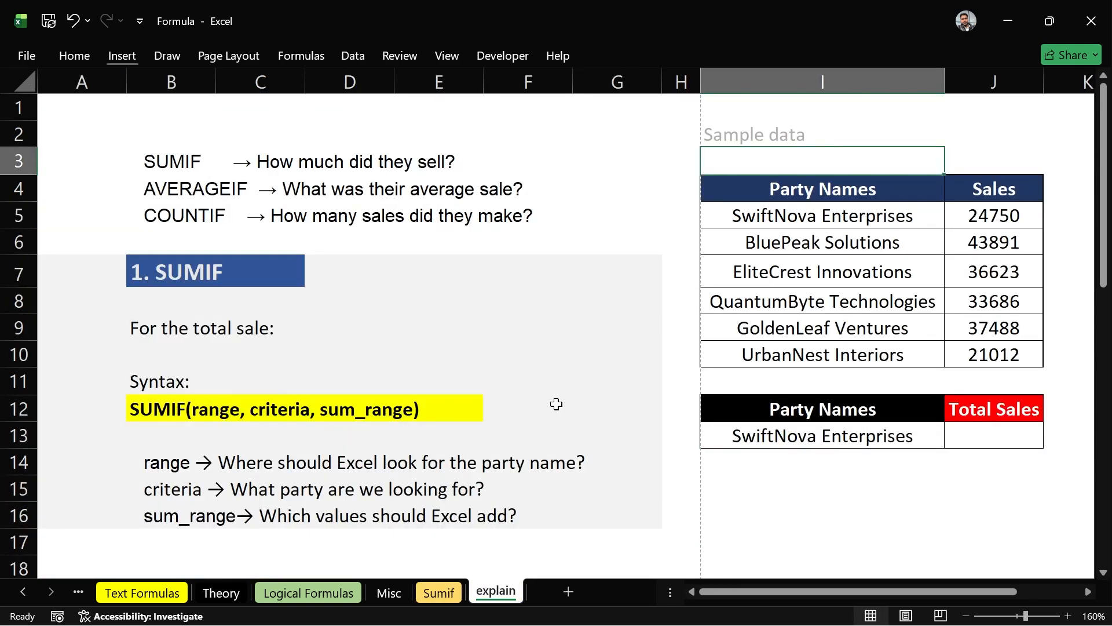
scroll(556, 403, down, 2)
scroll(556, 403, down, 1)
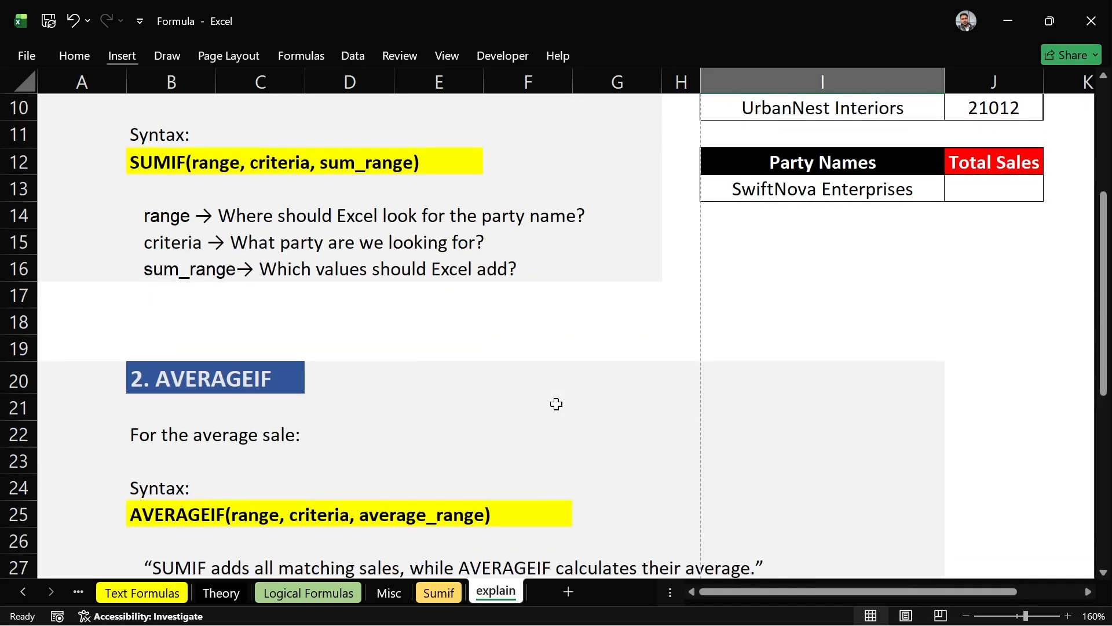
scroll(556, 403, down, 1)
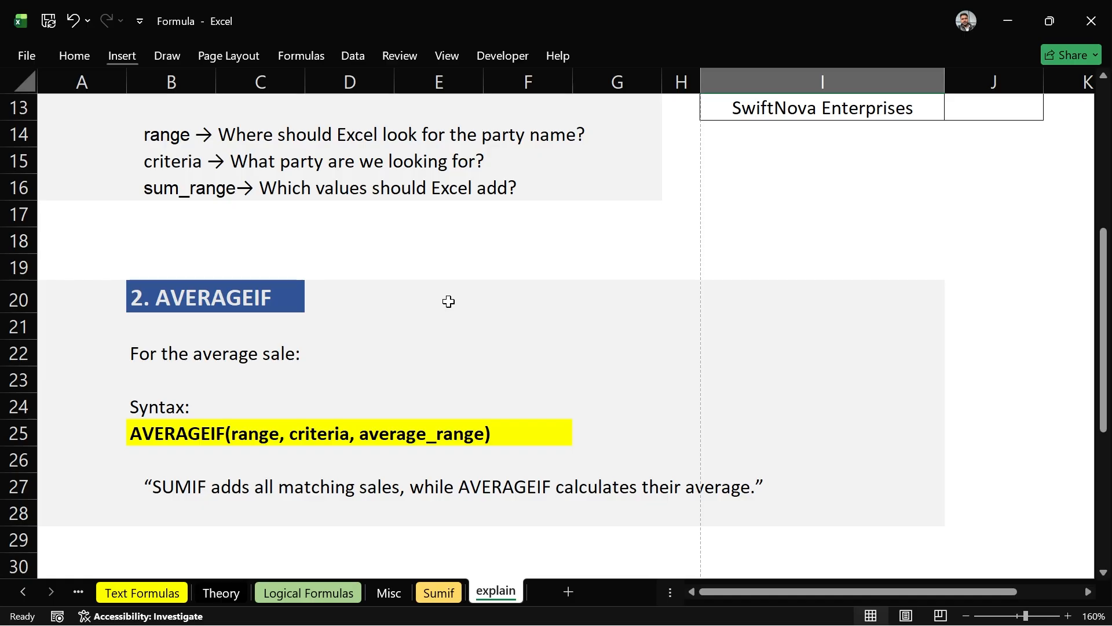
scroll(449, 302, up, 4)
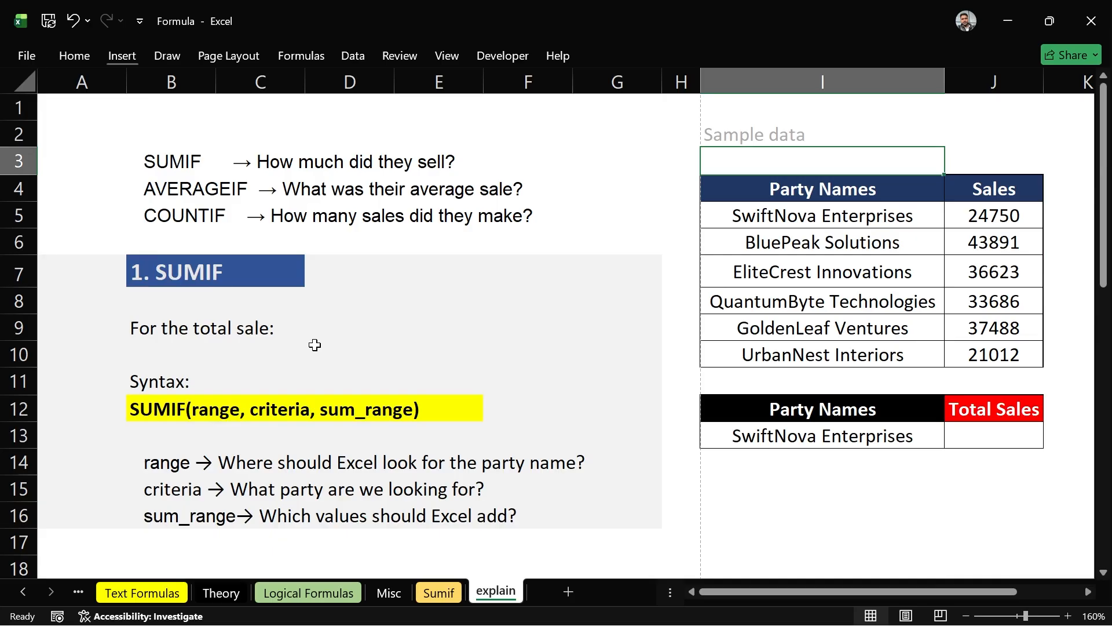
scroll(314, 344, down, 4)
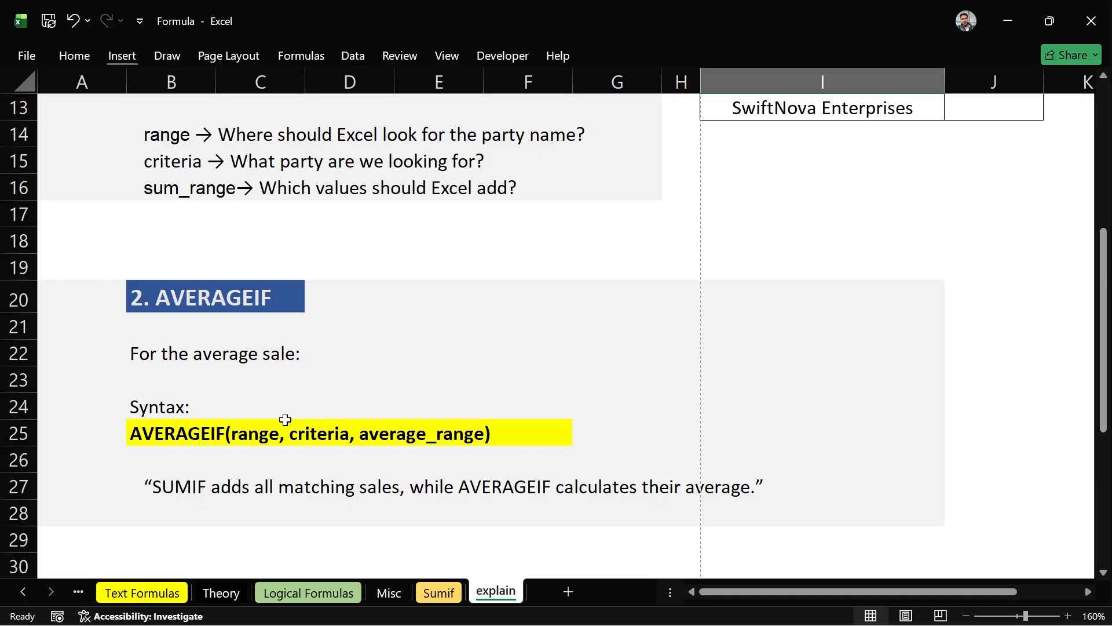
scroll(281, 458, down, 1)
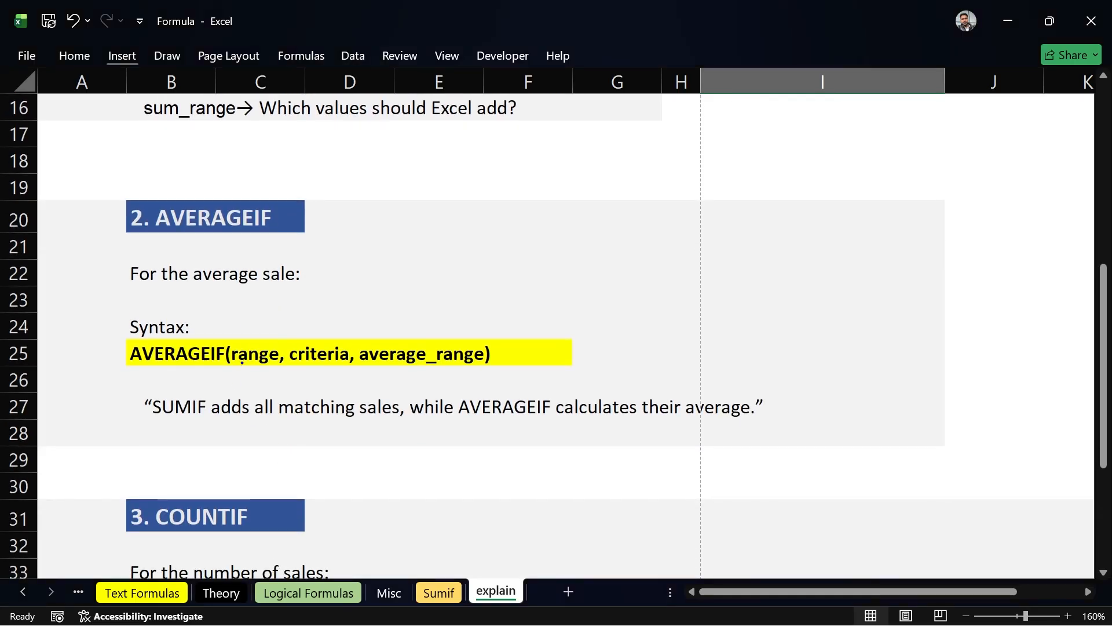
drag(237, 368, 386, 372)
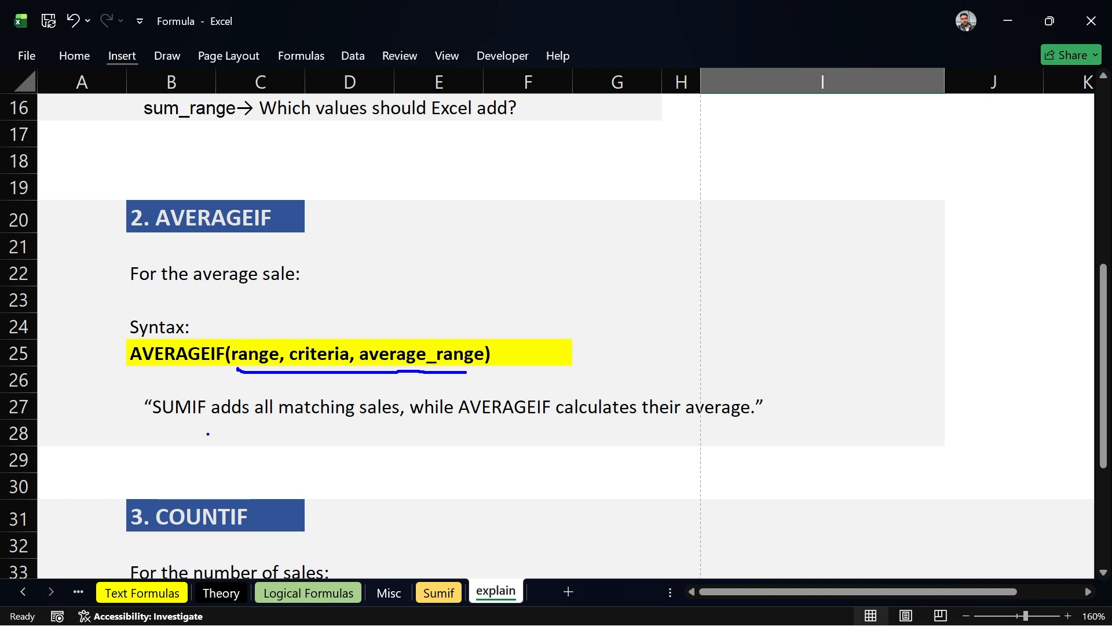
drag(208, 433, 106, 492)
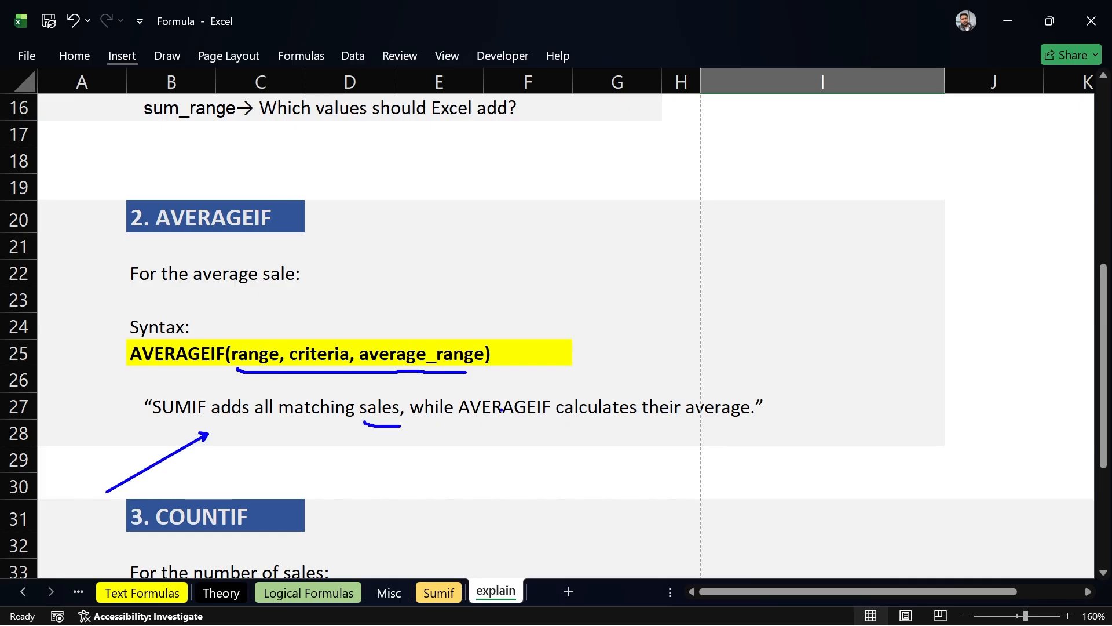
drag(658, 420, 740, 418)
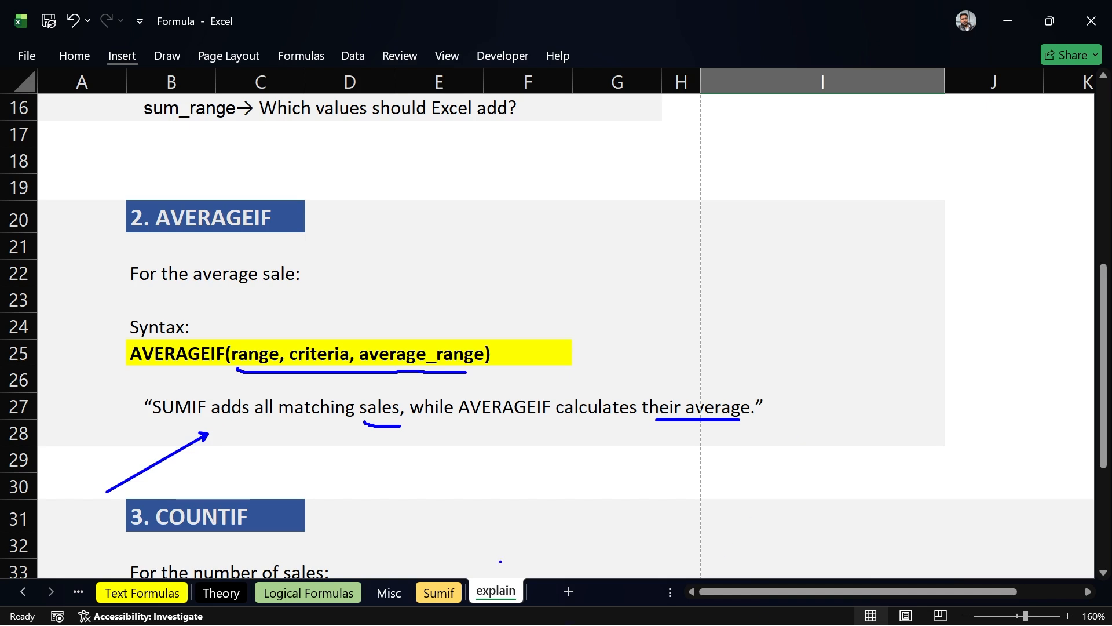
- On the Sumif sheet, start an AVERAGEIF formula in G7 with the absolute range $B$7:$B$344
click(439, 590)
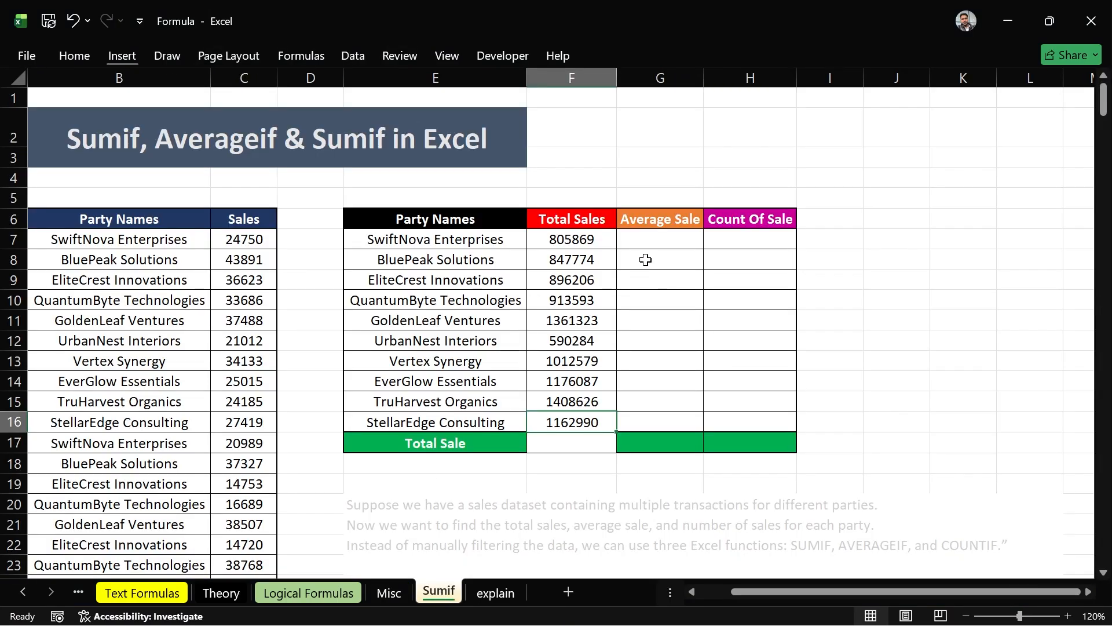
click(648, 240)
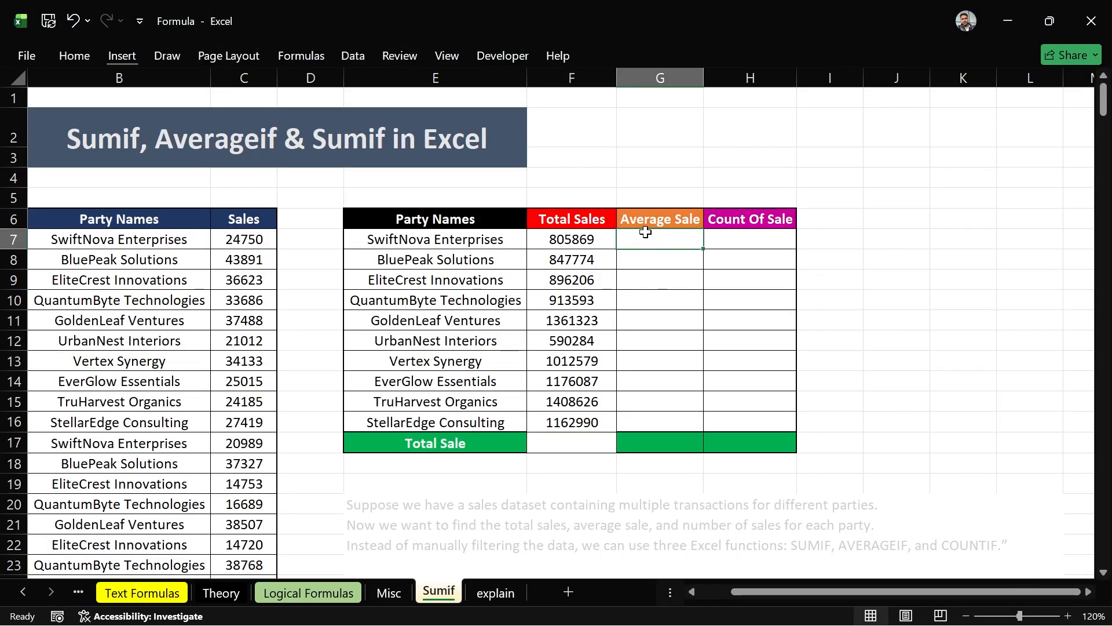
text(=averageif)
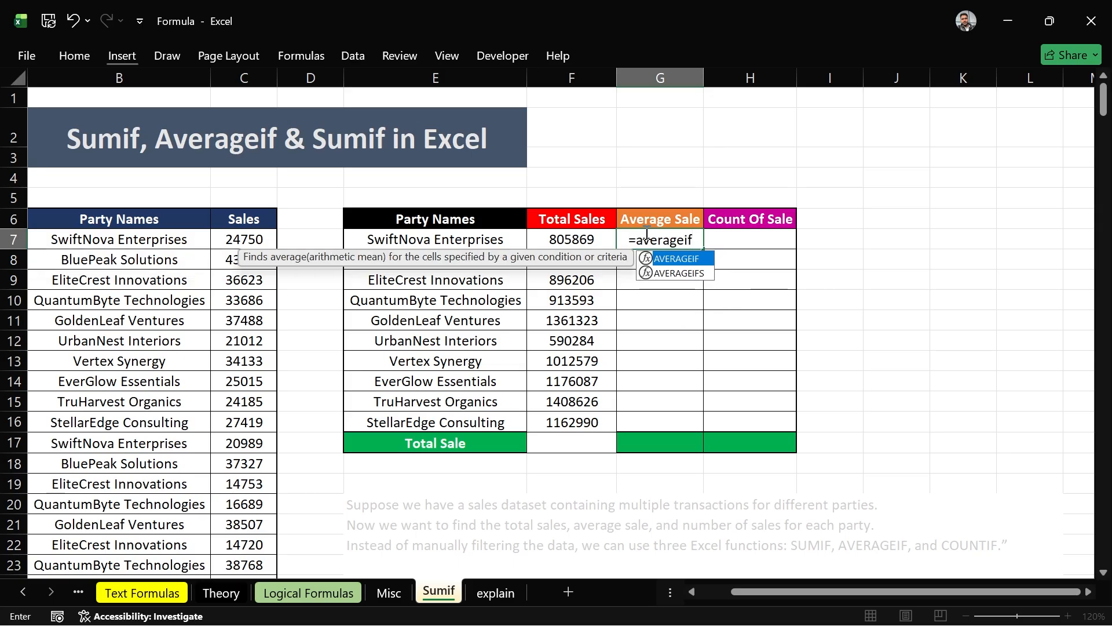
drag(610, 261, 663, 197)
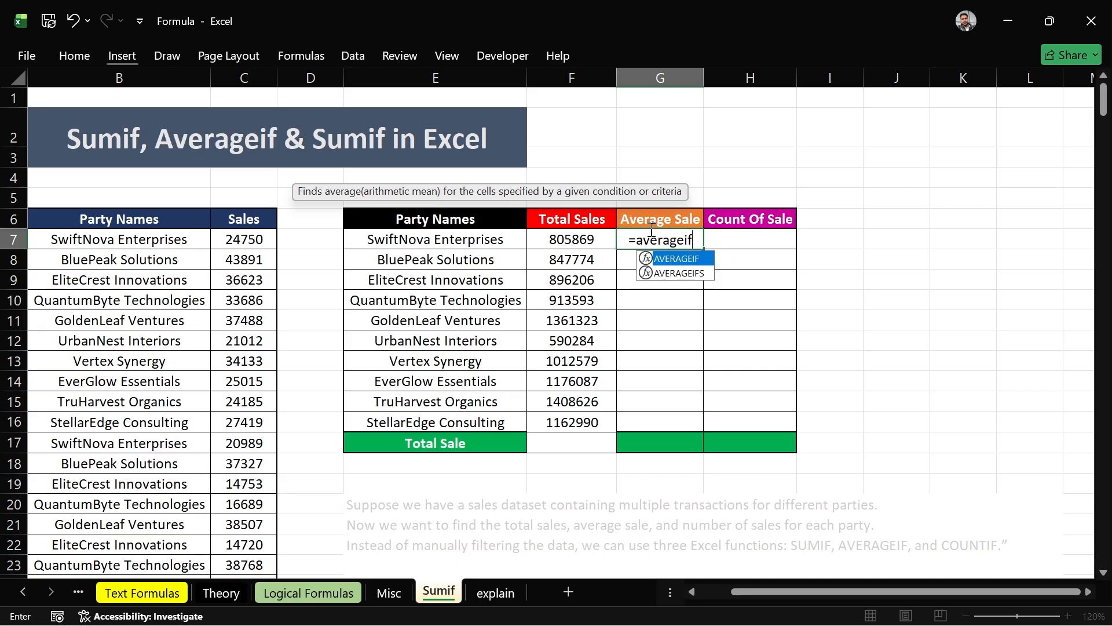
key(Tab)
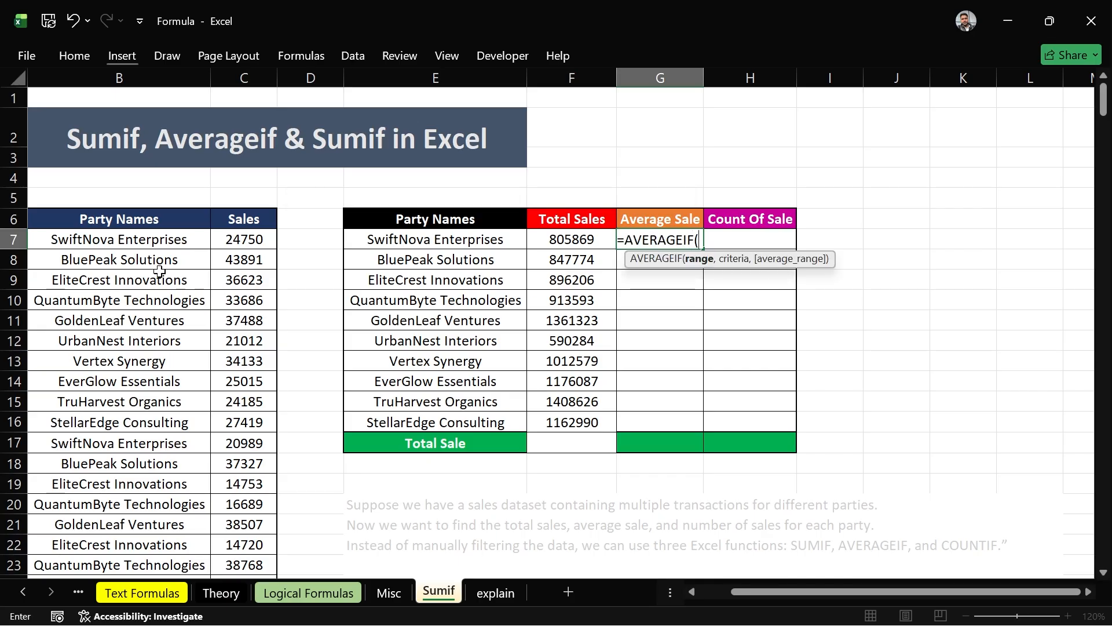
click(140, 239)
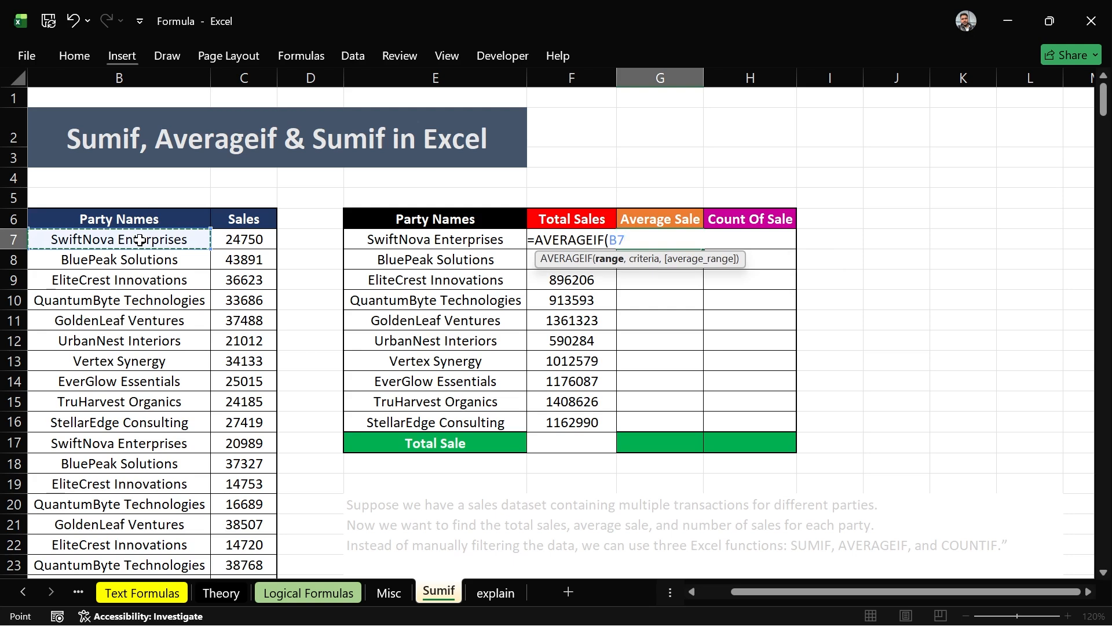
key(ctrl+shift+Down)
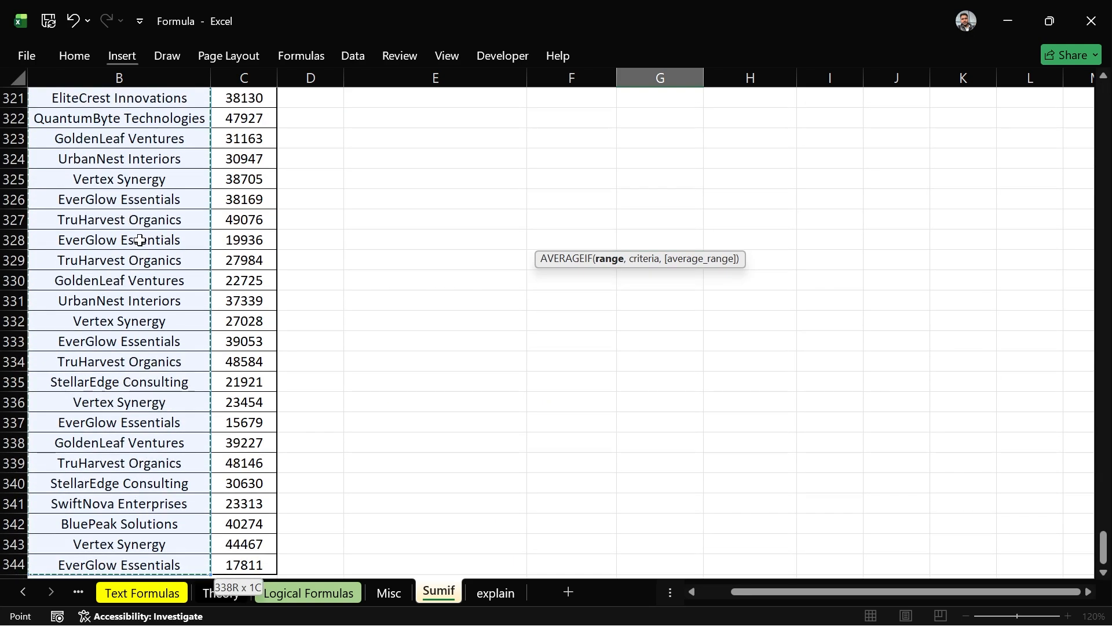
drag(1103, 548, 1041, 66)
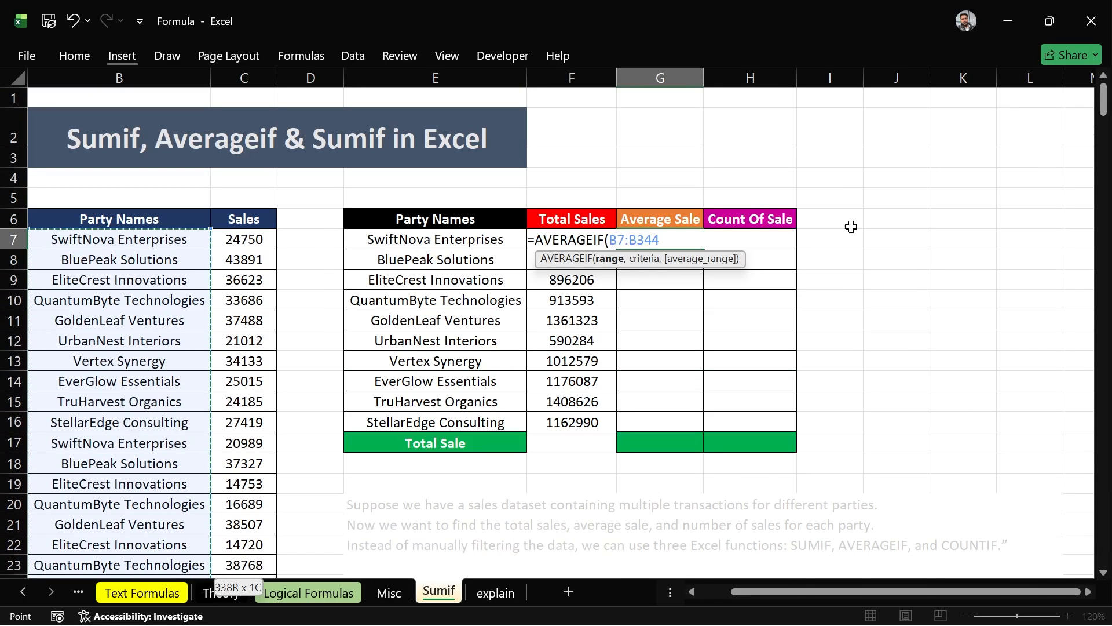
key(F4)
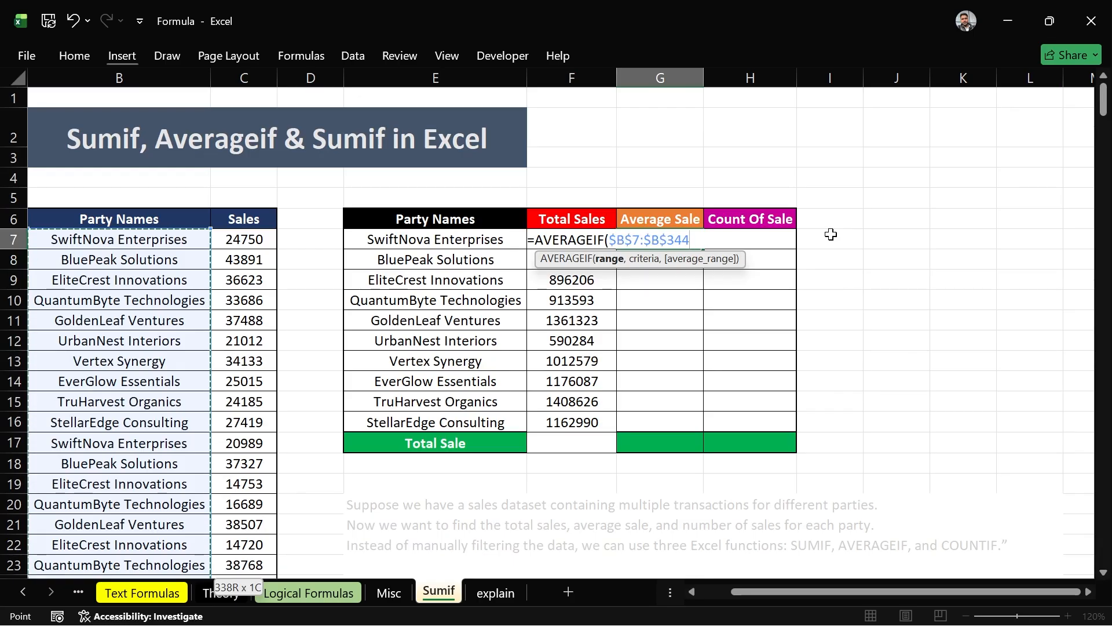
- Add E7 as the criteria and C7:C344 as the average range to the AVERAGEIF formula in G7
text(,)
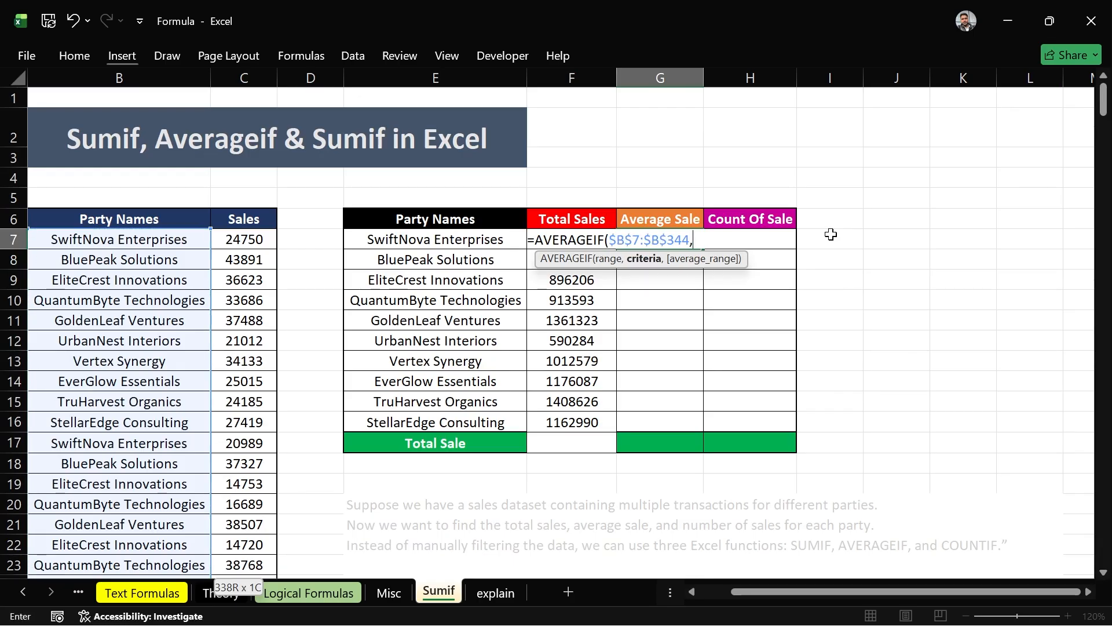
click(439, 245)
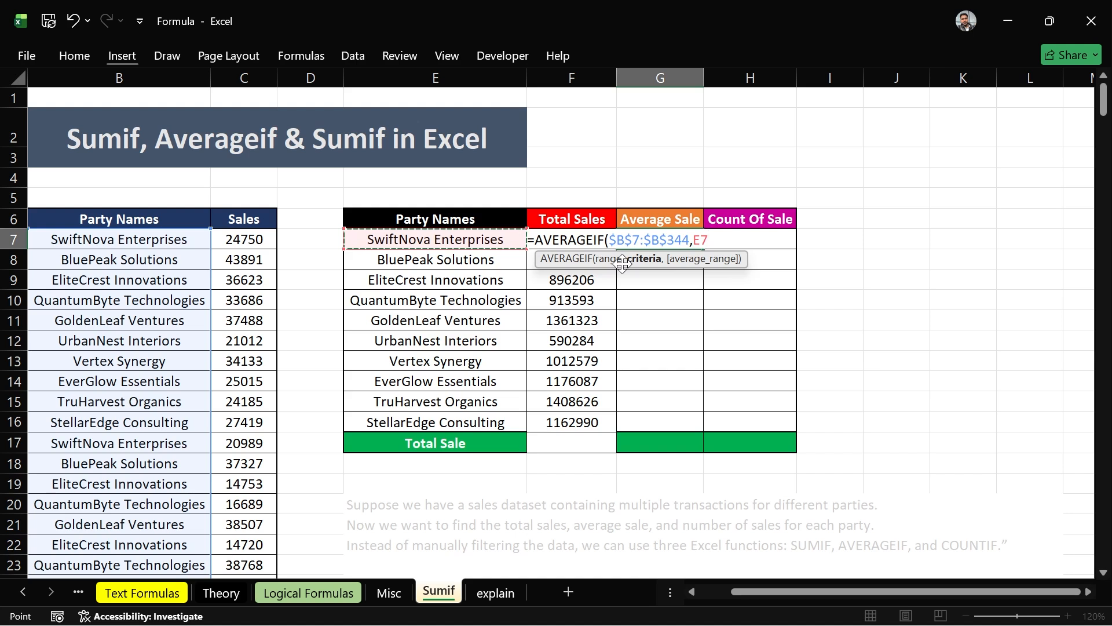
text(,)
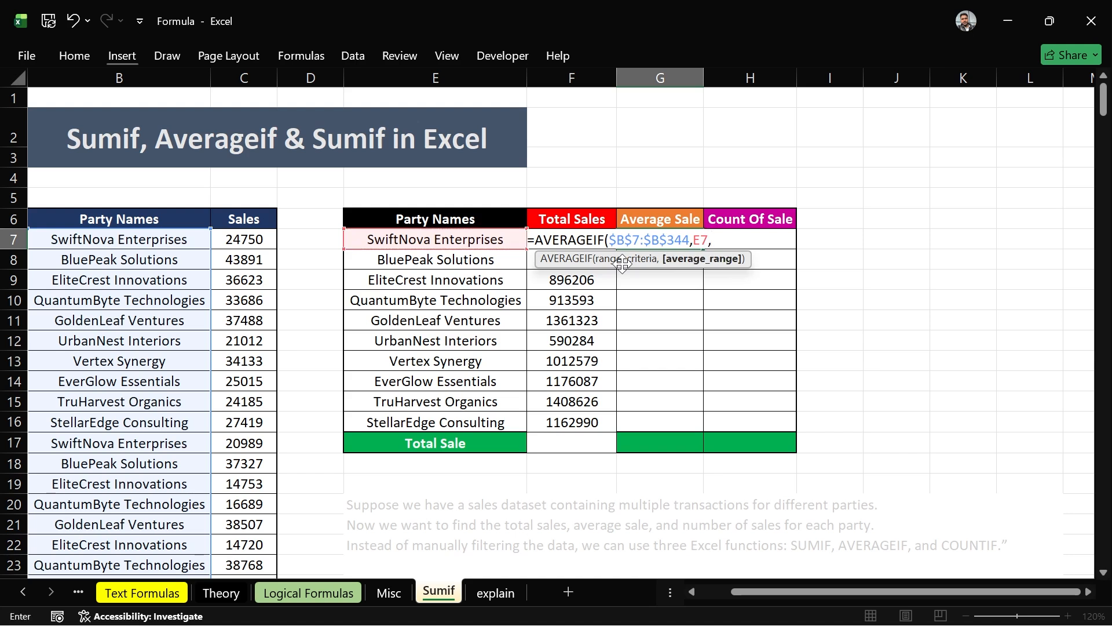
click(240, 249)
key(ctrl+shift+Down)
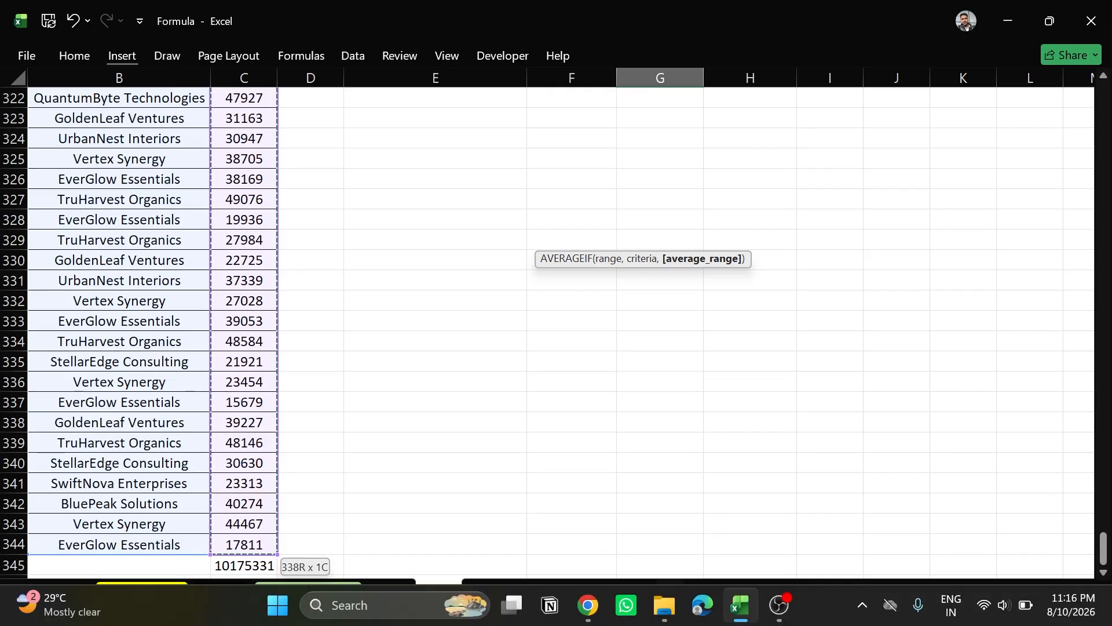
drag(1105, 547, 1061, 61)
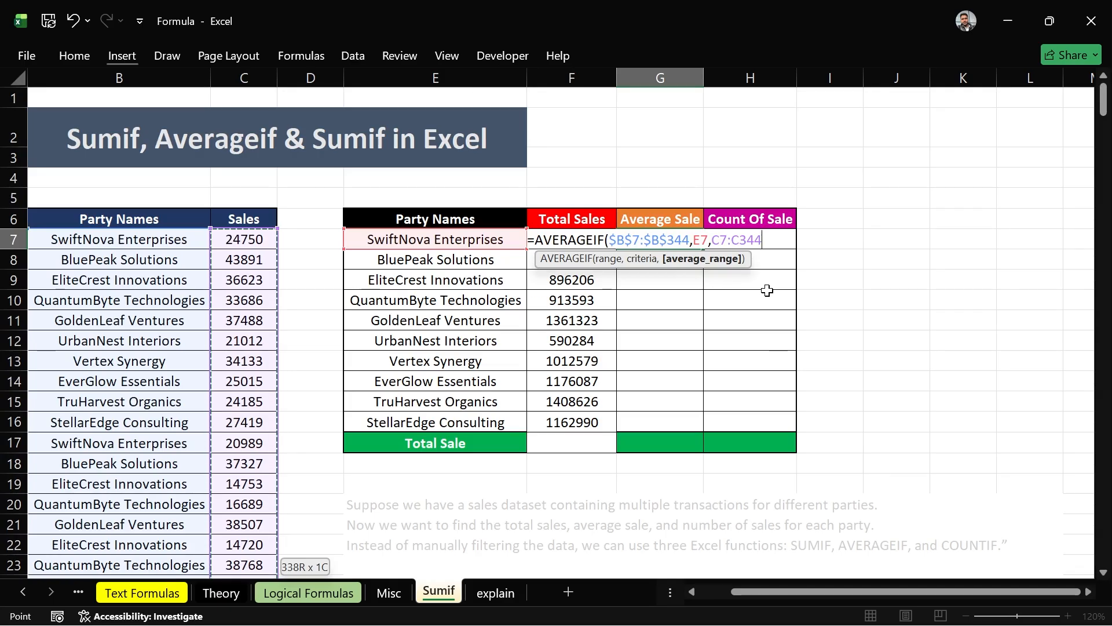
- Make the average range absolute as $C$7:$C$344 and fill the committed AVERAGEIF formula from G7 down to G16
key(F4)
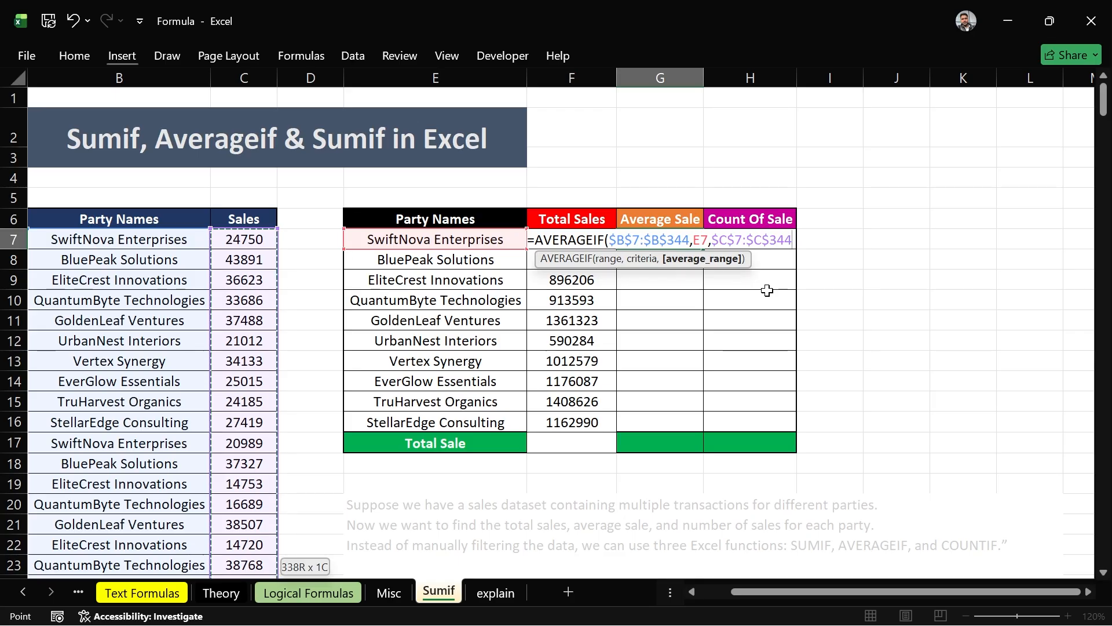
key(Return)
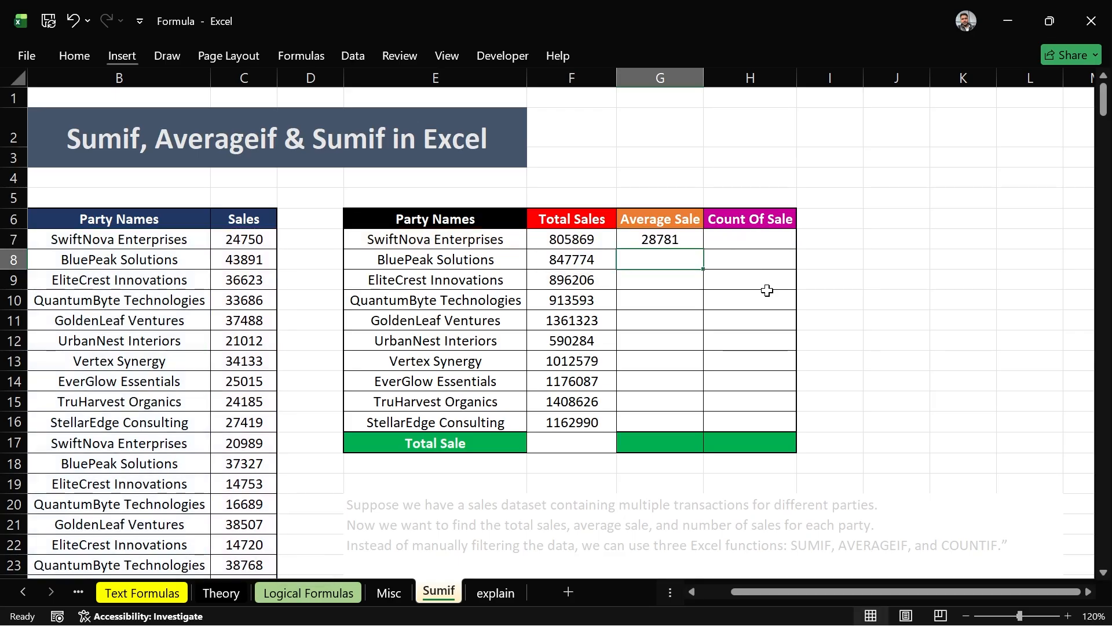
click(666, 239)
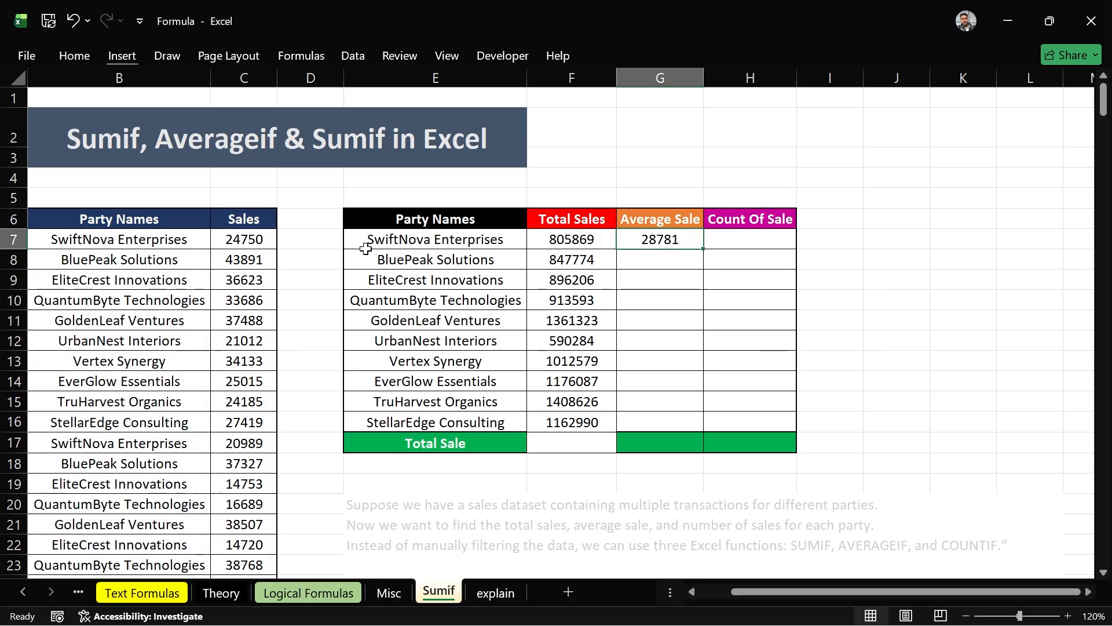
drag(703, 251, 687, 428)
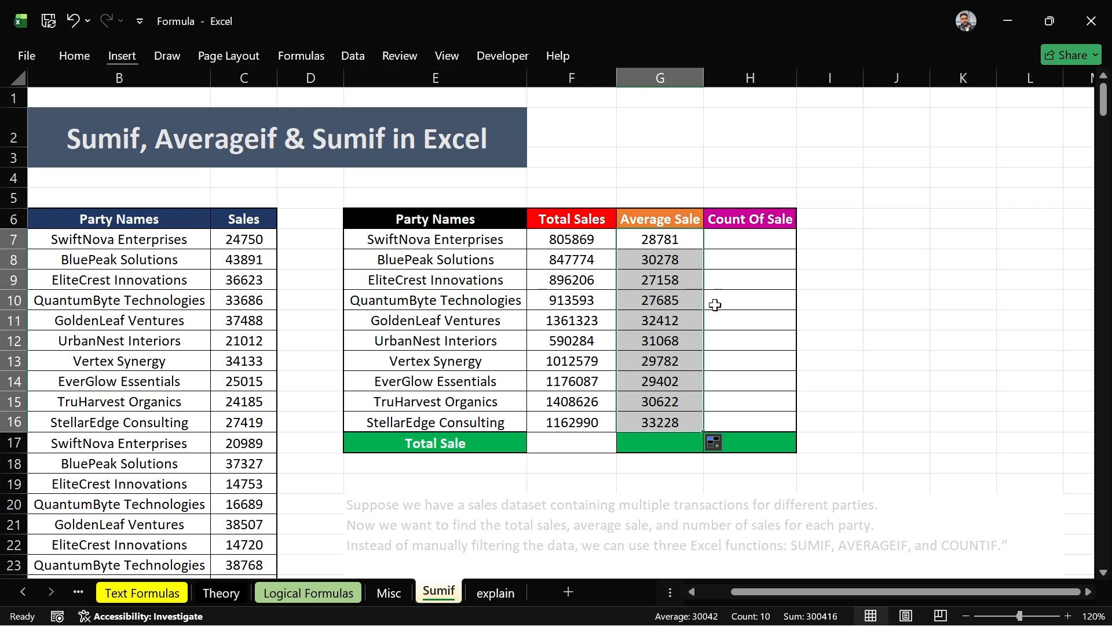
- Review the COUNTIF syntax on the explain sheet, marking its arguments and the matching party name and party list in the sample data
click(488, 592)
scroll(479, 429, down, 4)
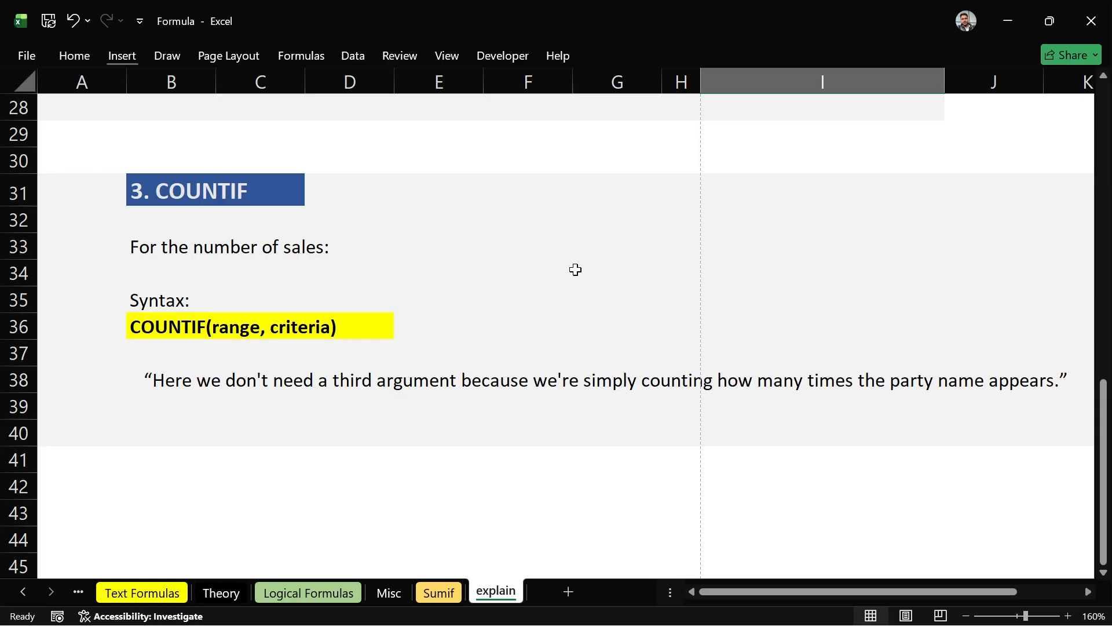
drag(227, 343, 223, 368)
mouse_move(306, 338)
mouse_down()
mouse_move(330, 371)
mouse_move(300, 350)
mouse_move(353, 363)
mouse_up()
key(Escape)
scroll(494, 379, up, 9)
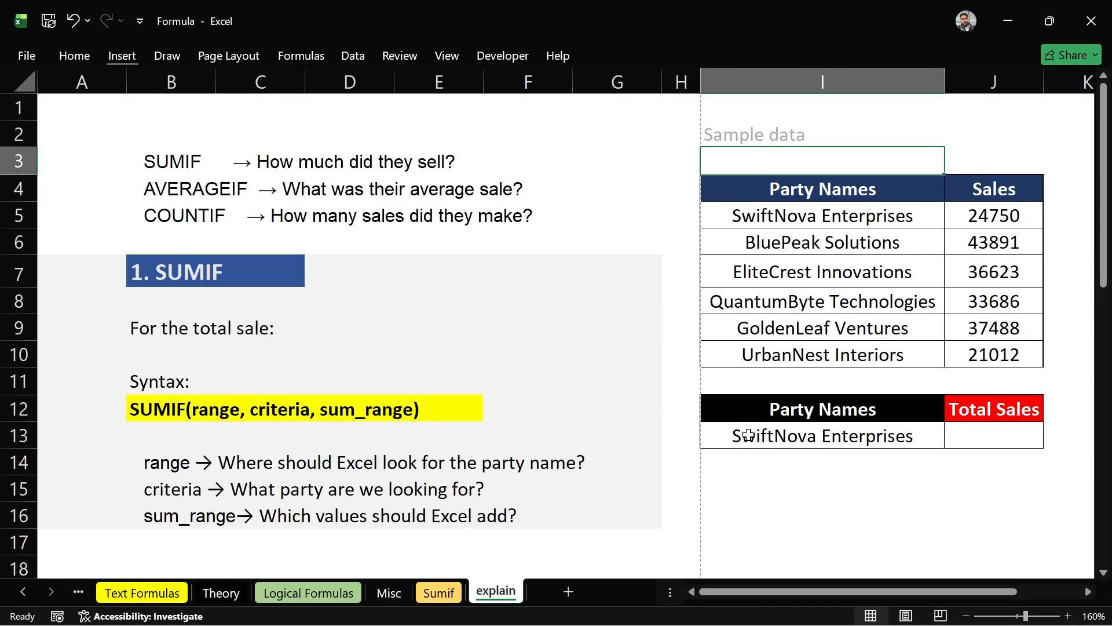
mouse_move(729, 422)
mouse_down()
mouse_move(697, 538)
mouse_move(591, 565)
mouse_move(642, 511)
mouse_up()
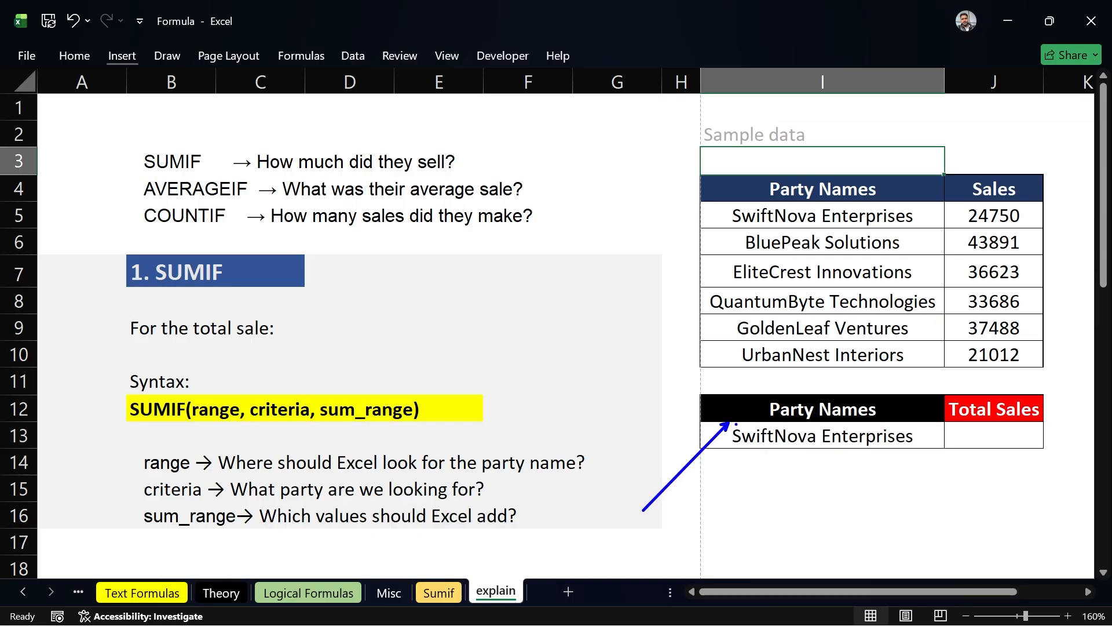
drag(737, 421, 934, 457)
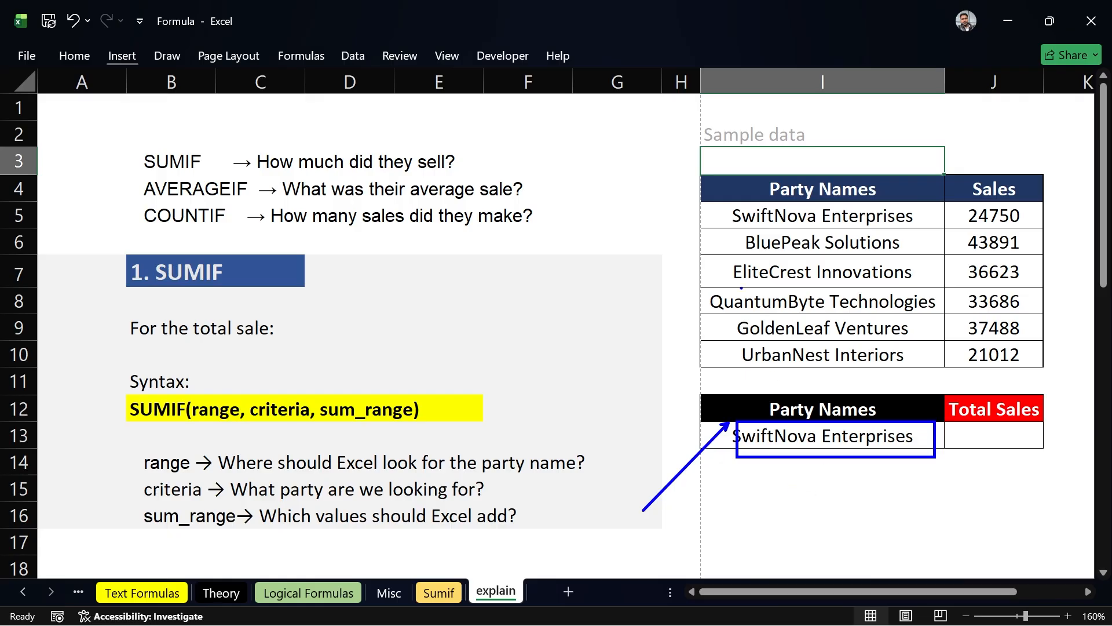
drag(716, 188, 938, 378)
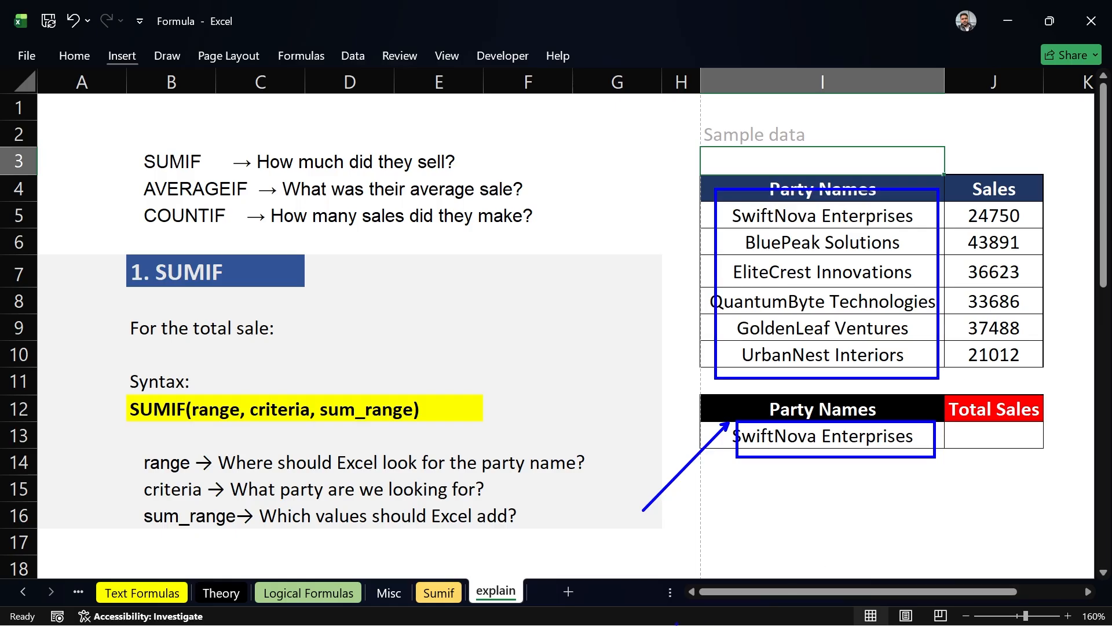
key(Escape)
scroll(504, 477, down, 11)
scroll(504, 477, up, 2)
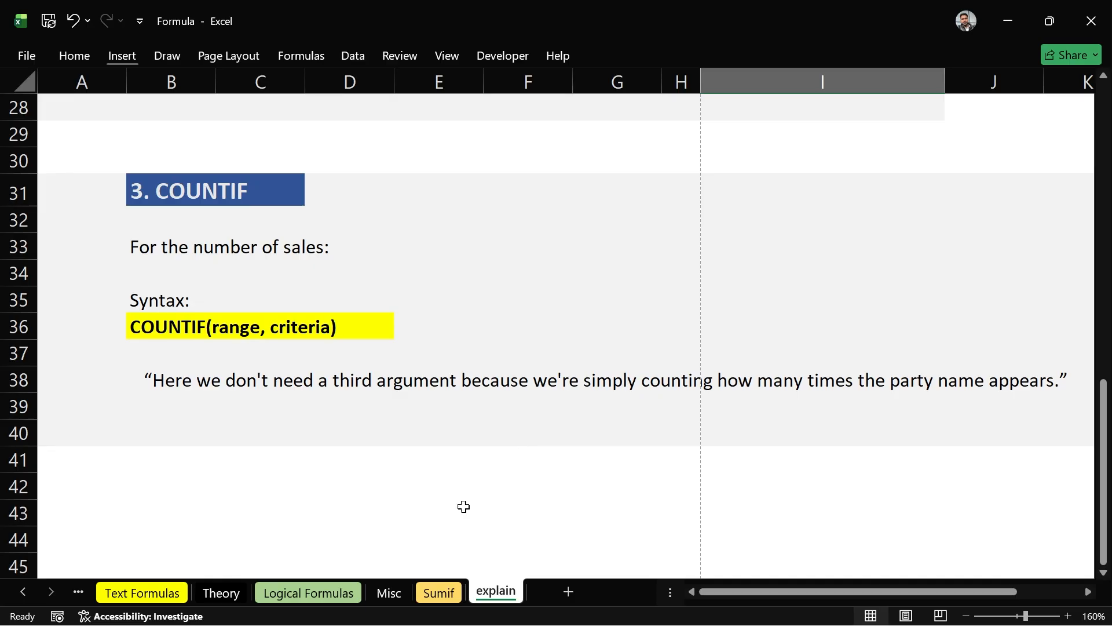
- On the Sumif sheet, start a COUNTIF formula in H7 with the absolute range $B$7:$B$344
click(447, 587)
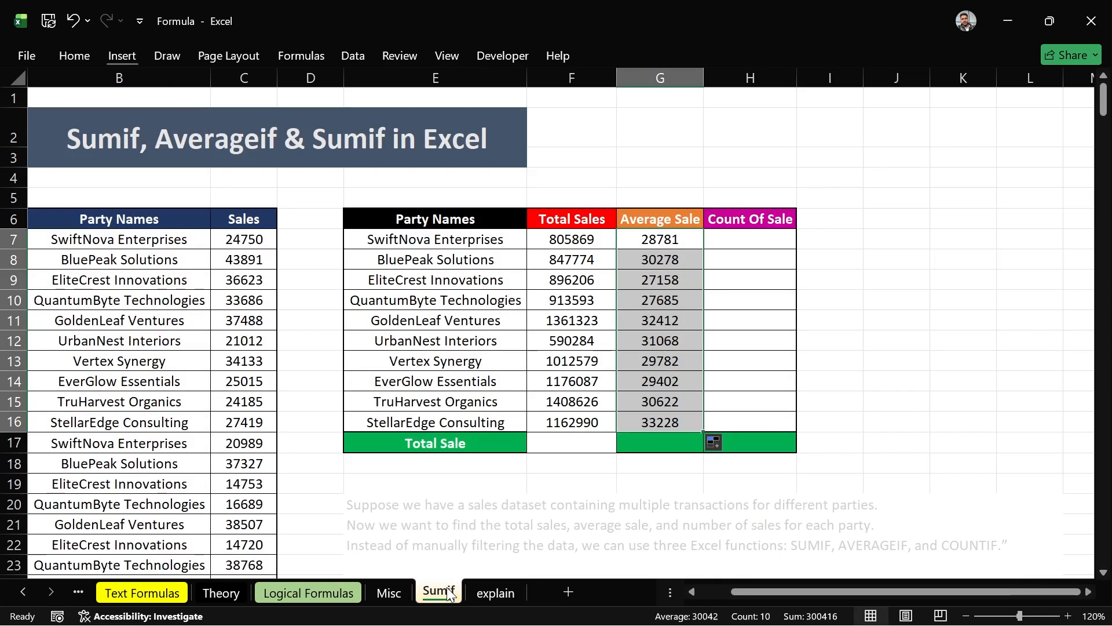
click(763, 238)
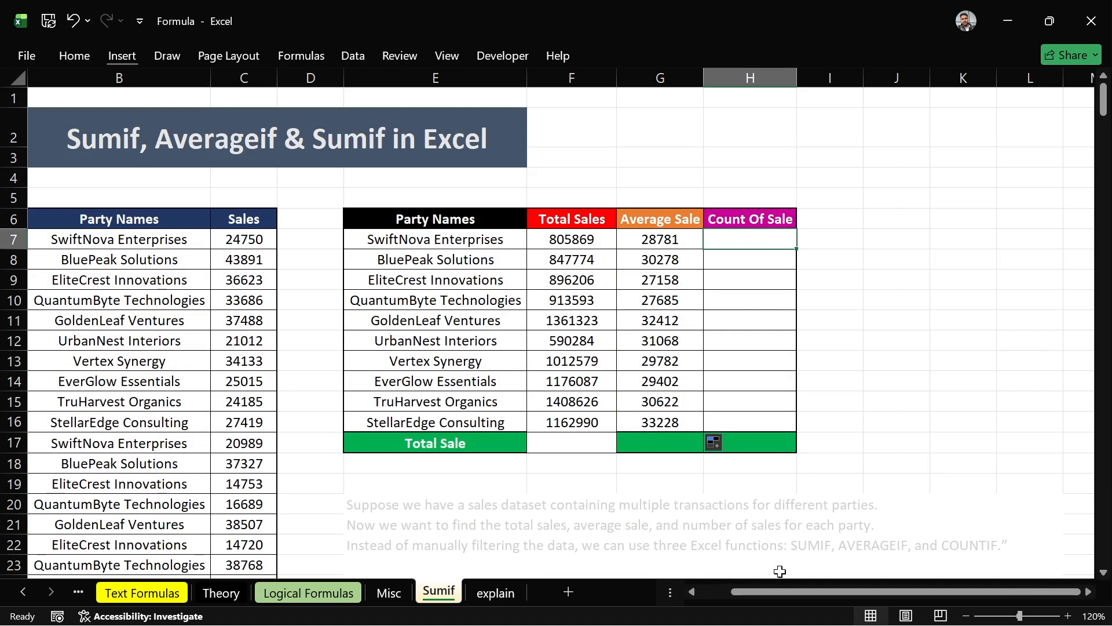
drag(783, 592, 752, 592)
text(=countif)
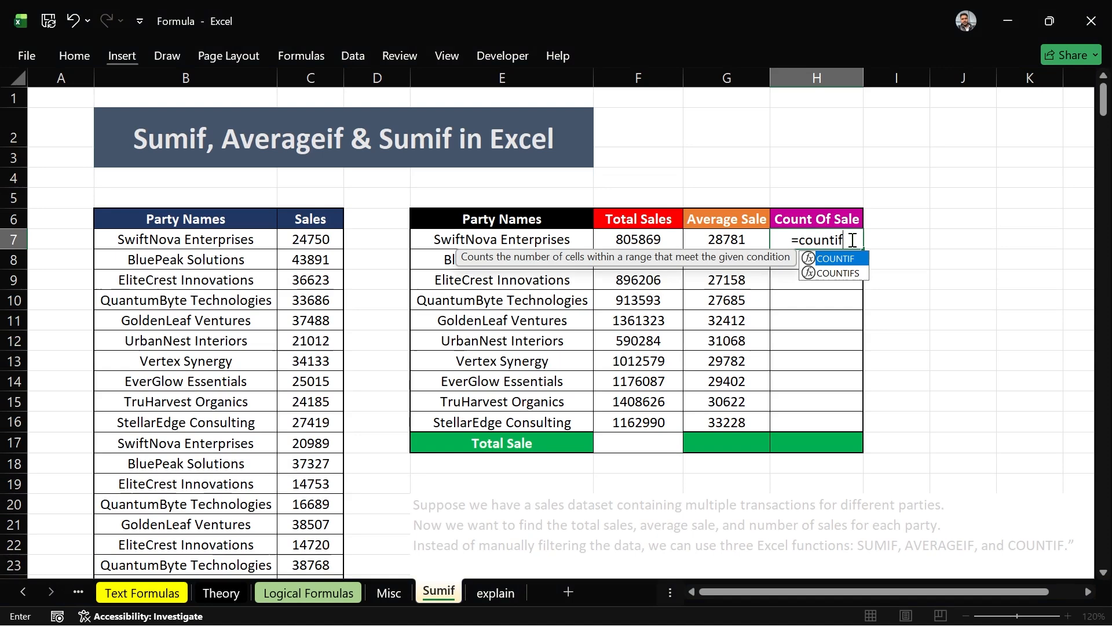
key(Tab)
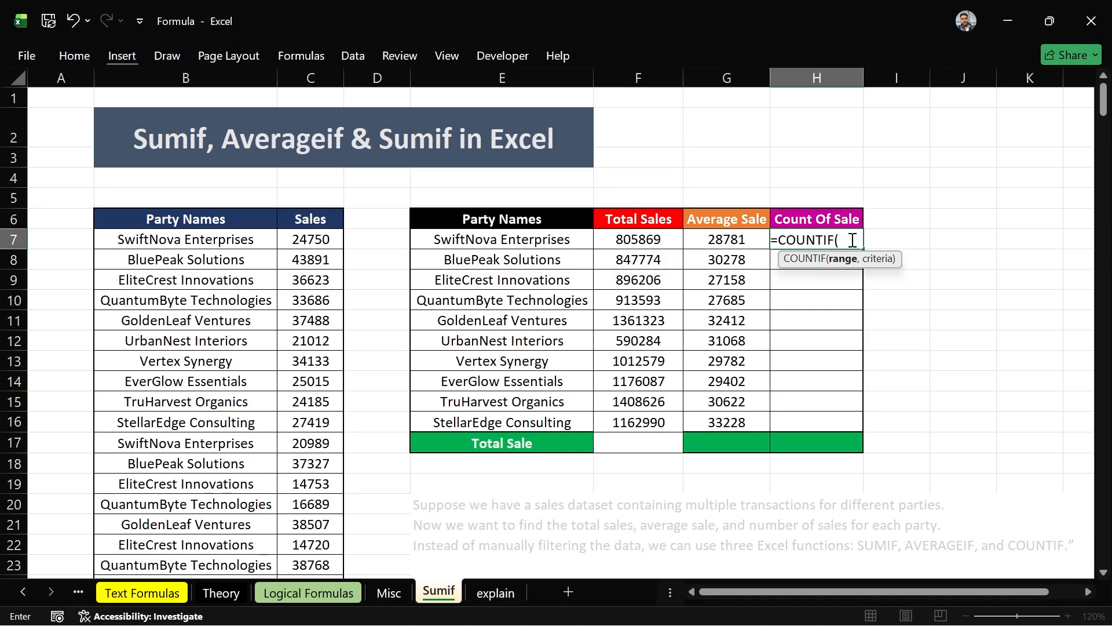
click(208, 246)
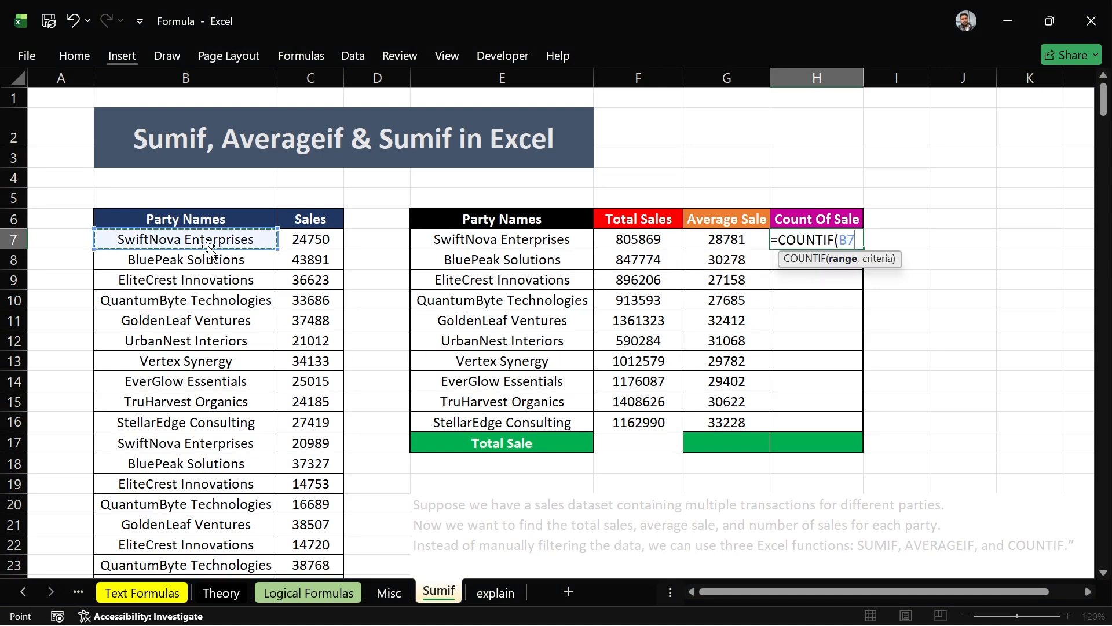
key(ctrl+shift+Down)
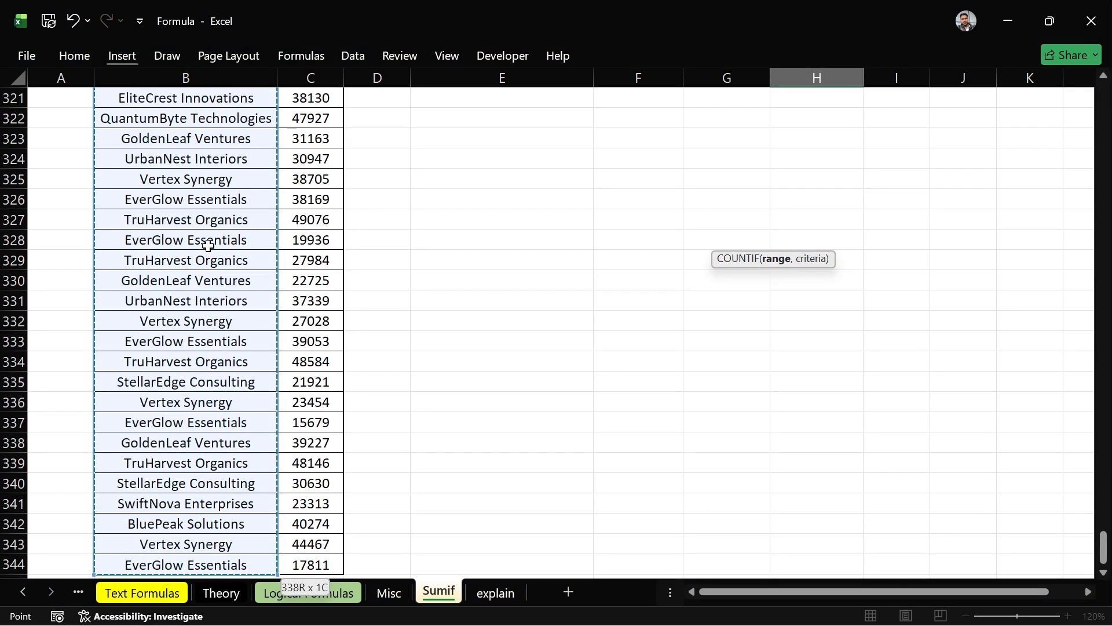
drag(1103, 553, 1089, 78)
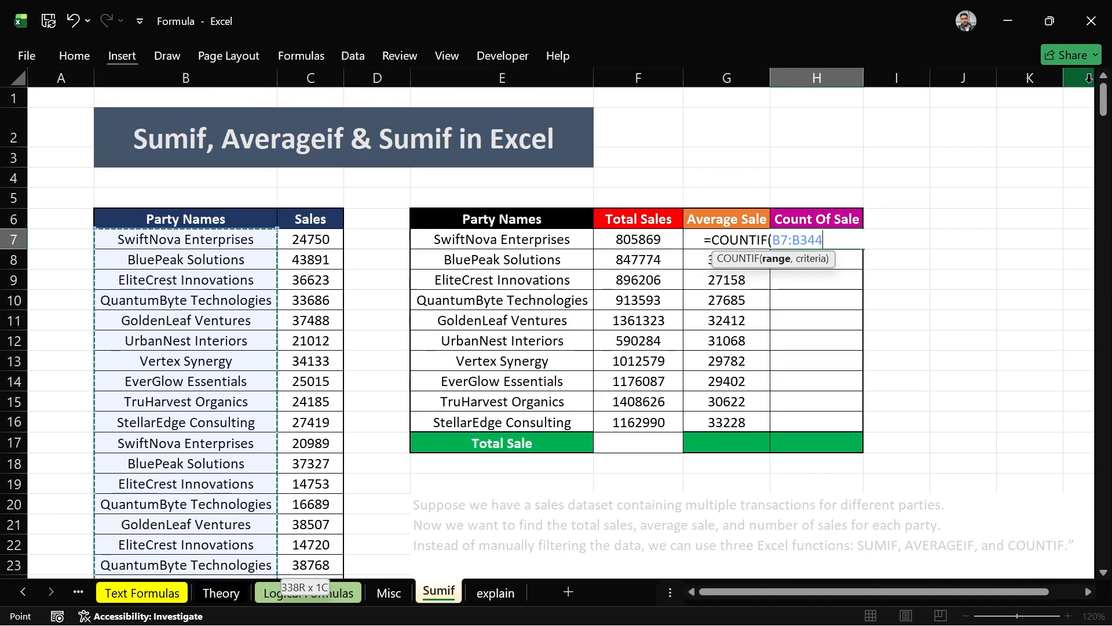
key(F4)
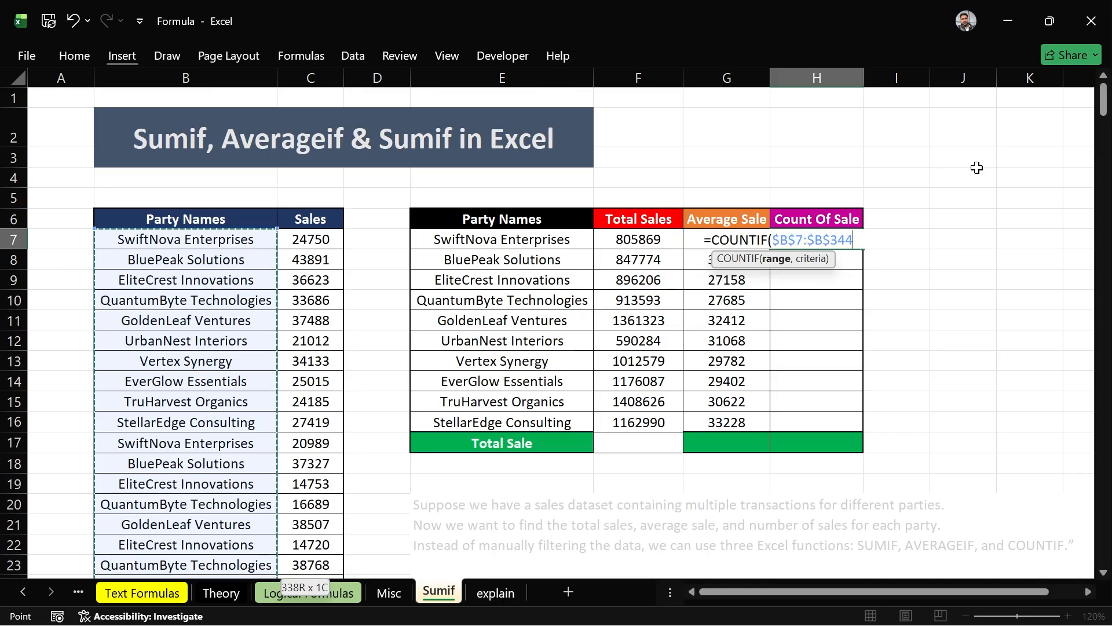
- Complete the COUNTIF formula in H7 with E7 as the criteria and fill it down to H16
text(,)
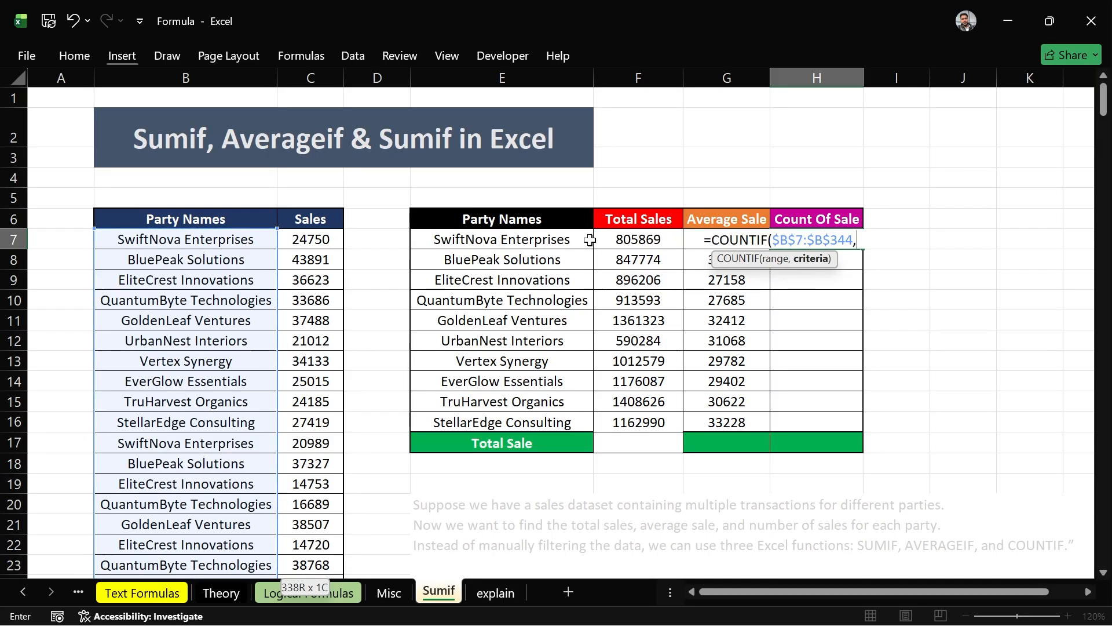
click(561, 243)
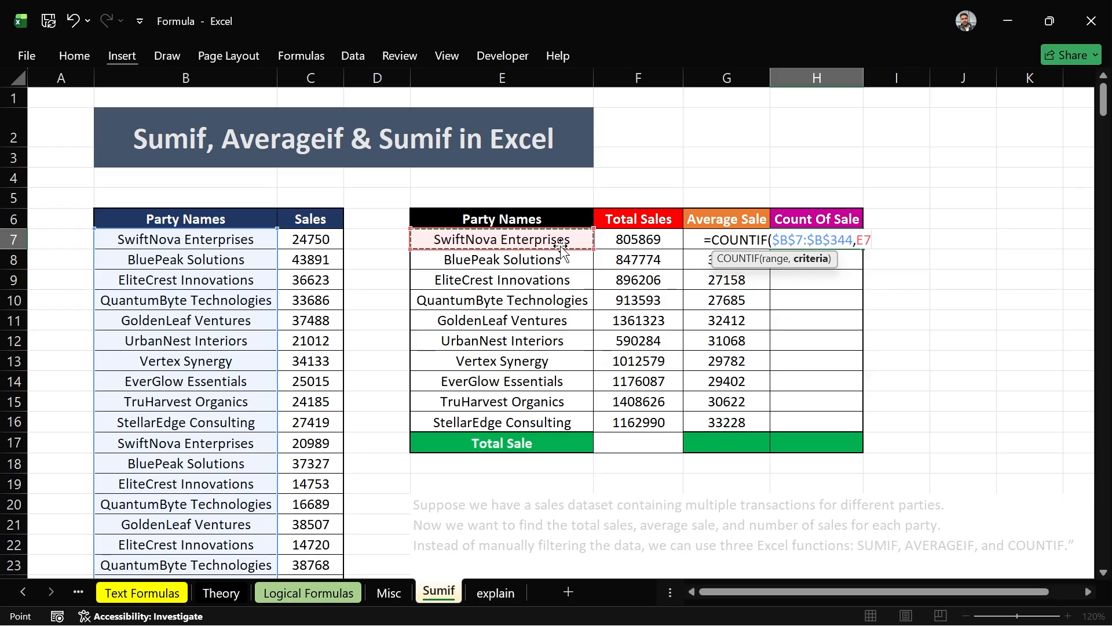
key(Return)
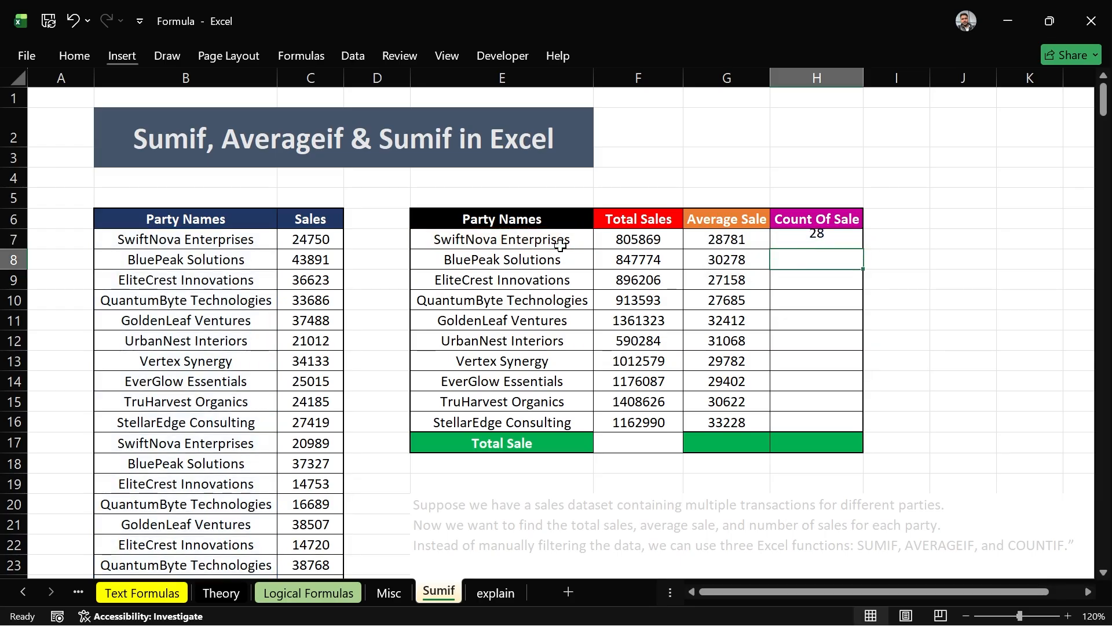
click(852, 244)
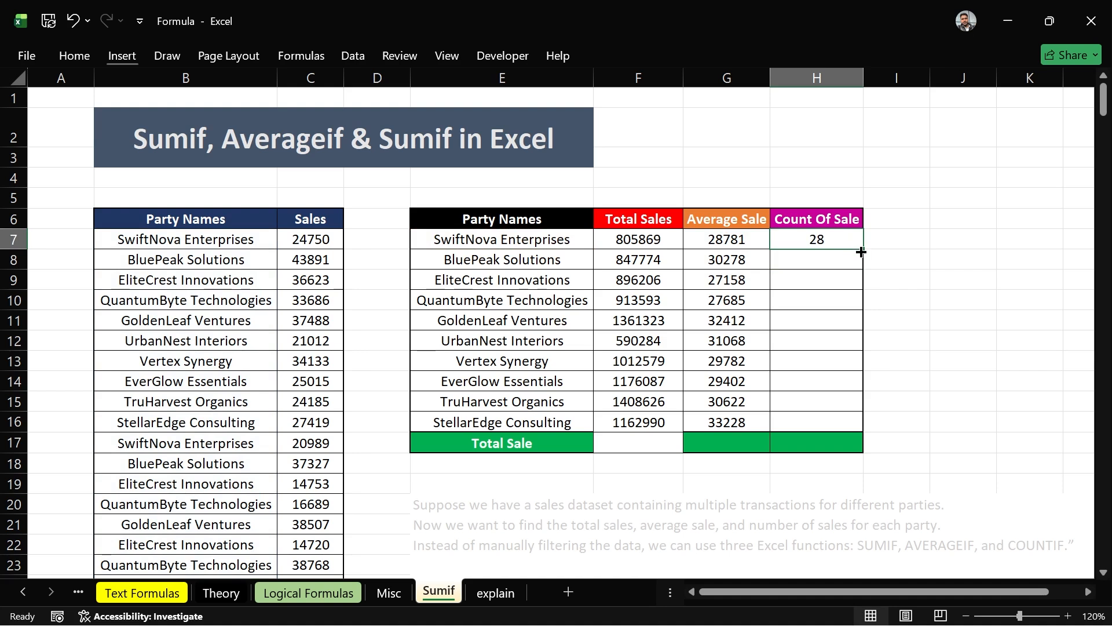
drag(861, 251, 863, 429)
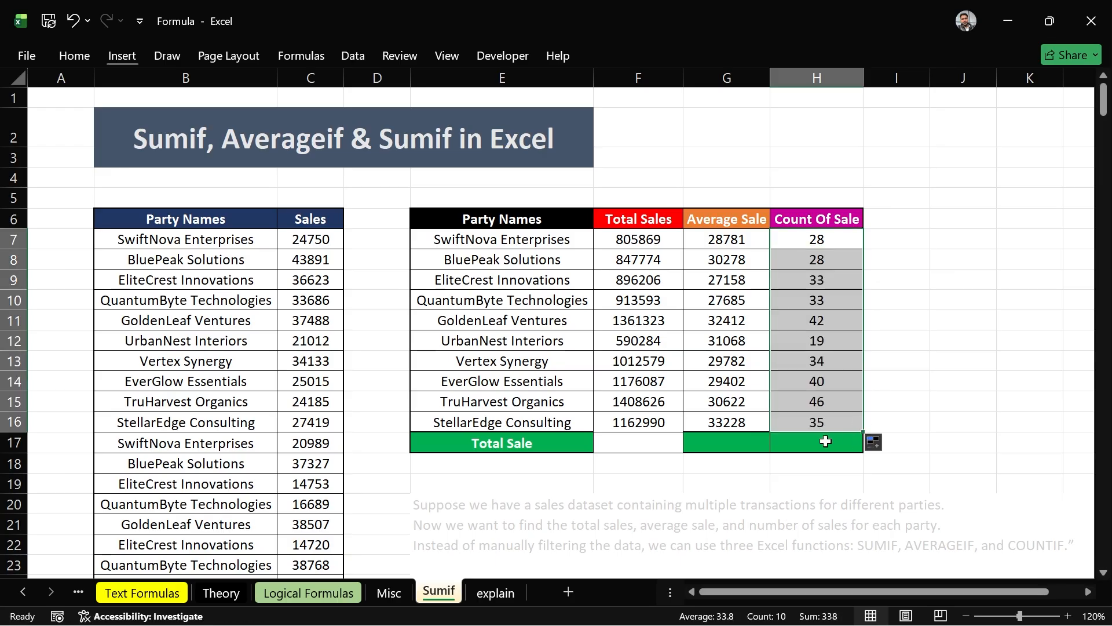